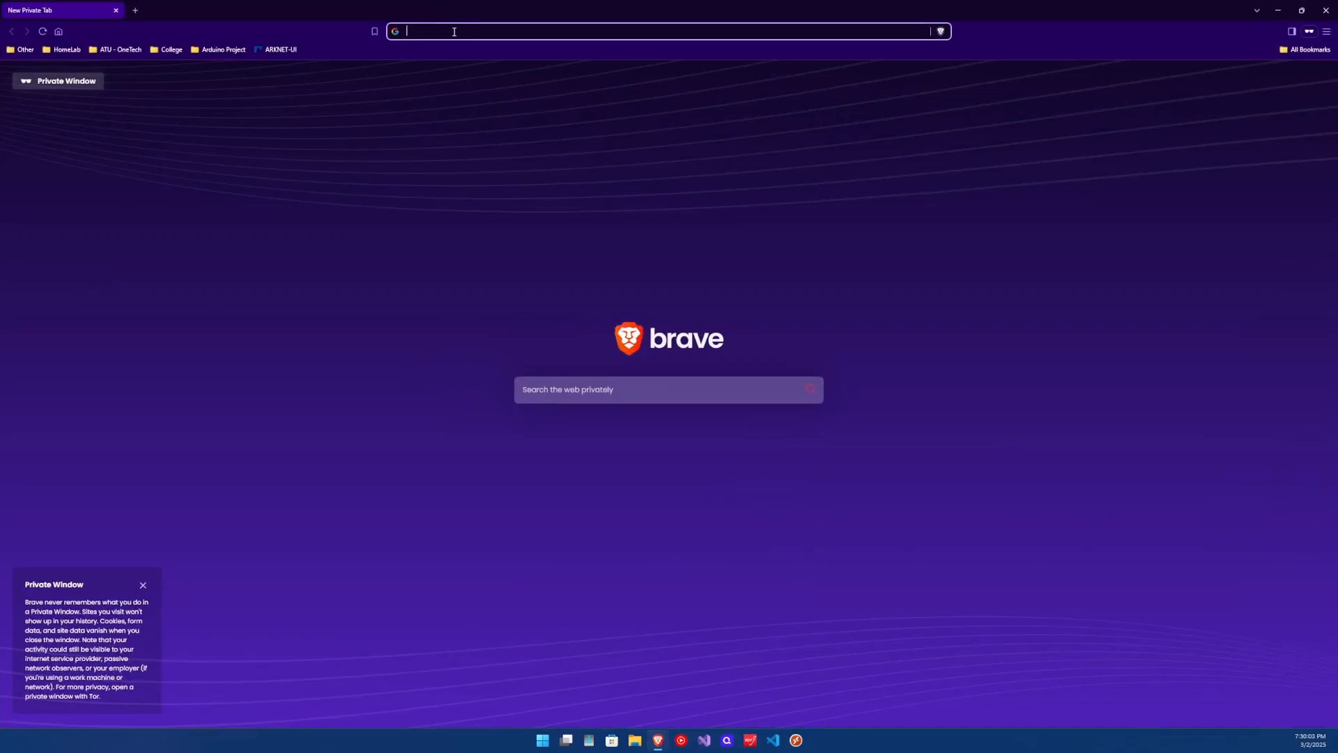
Search Google in Brave for 'xcp-ng center', correcting the 'xcp=ng' typo.
text(xcp)
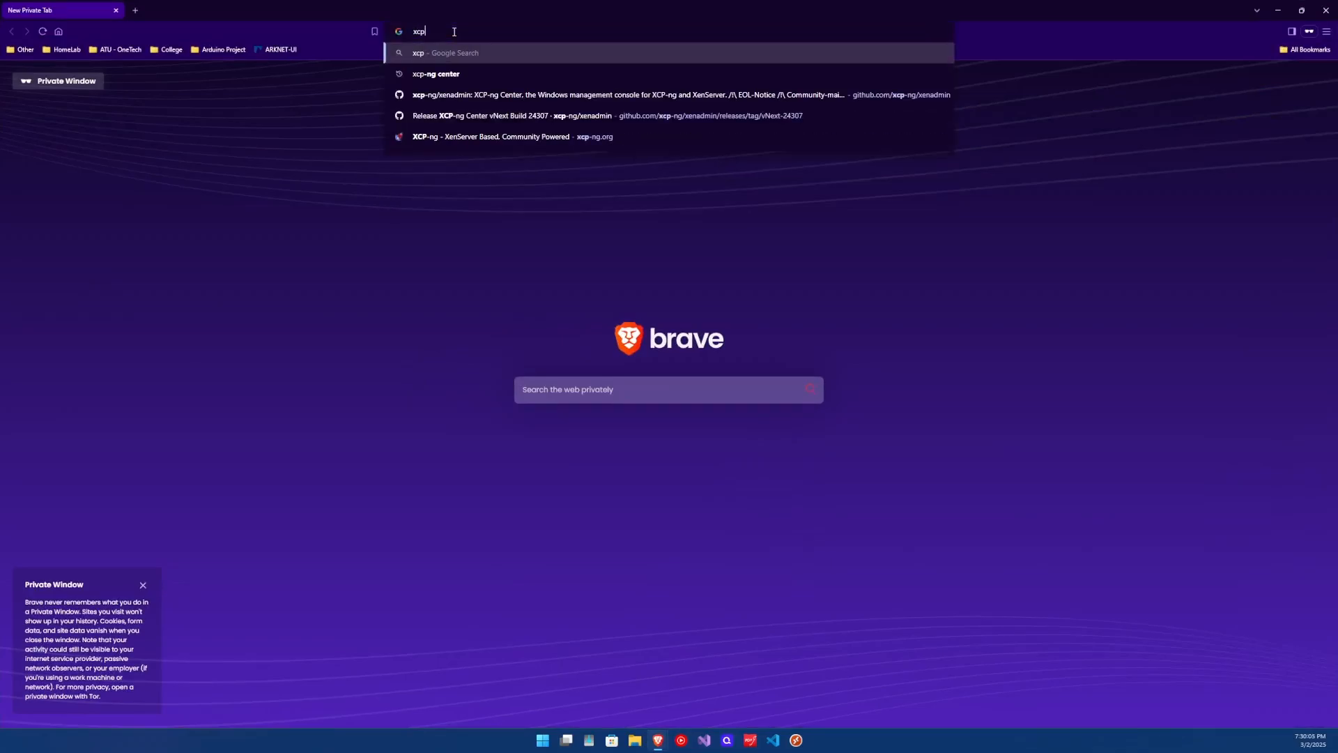
text(=ng)
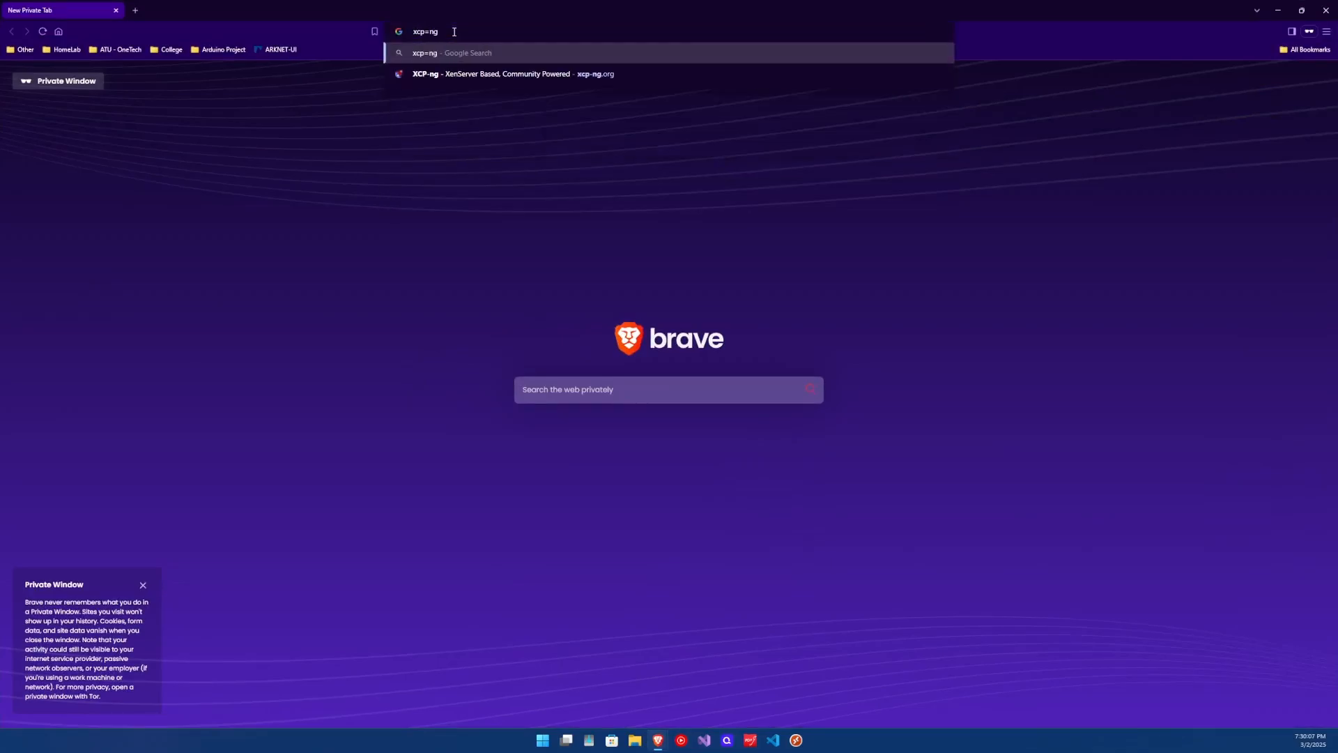
key(BackSpace)
key(BackSpace)
key(BackSpace)
text(-)
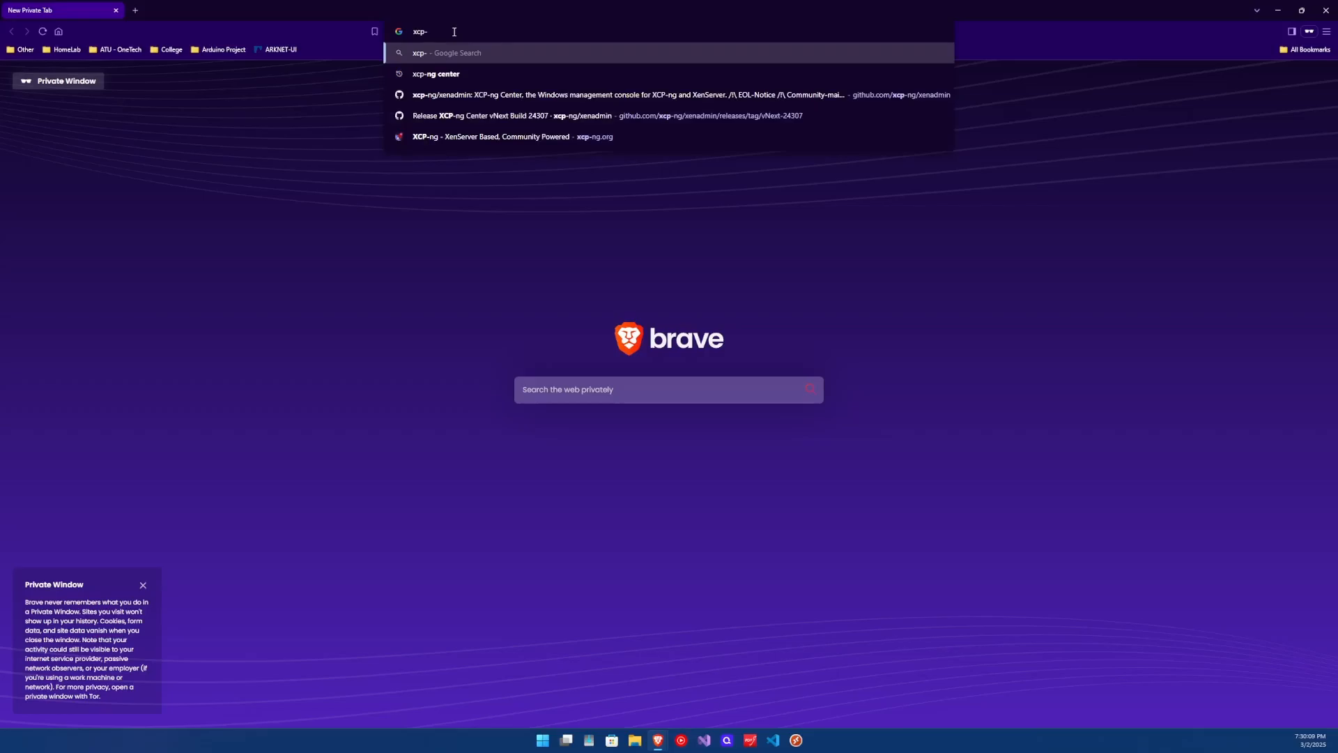
text(ng center)
key(Return)
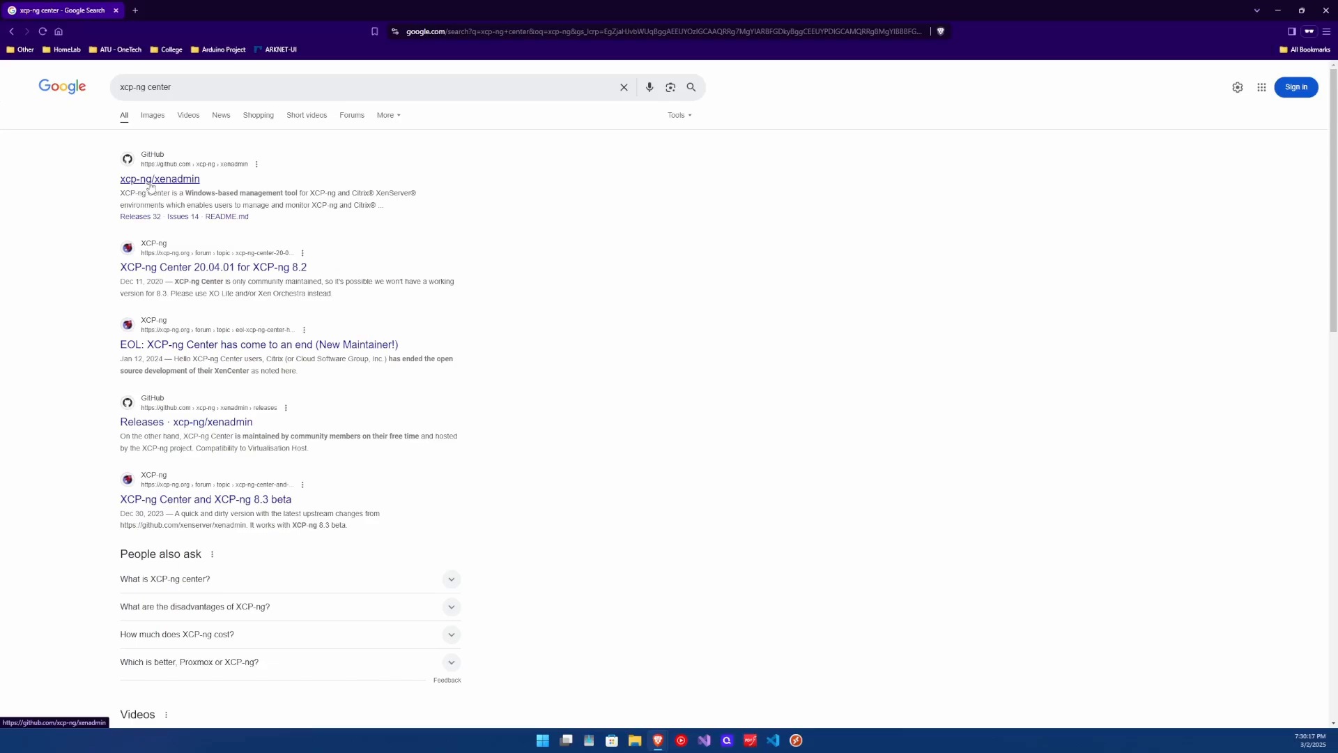
Open the xcp-ng/xenadmin GitHub repo's latest release page, then close Brave.
click(150, 180)
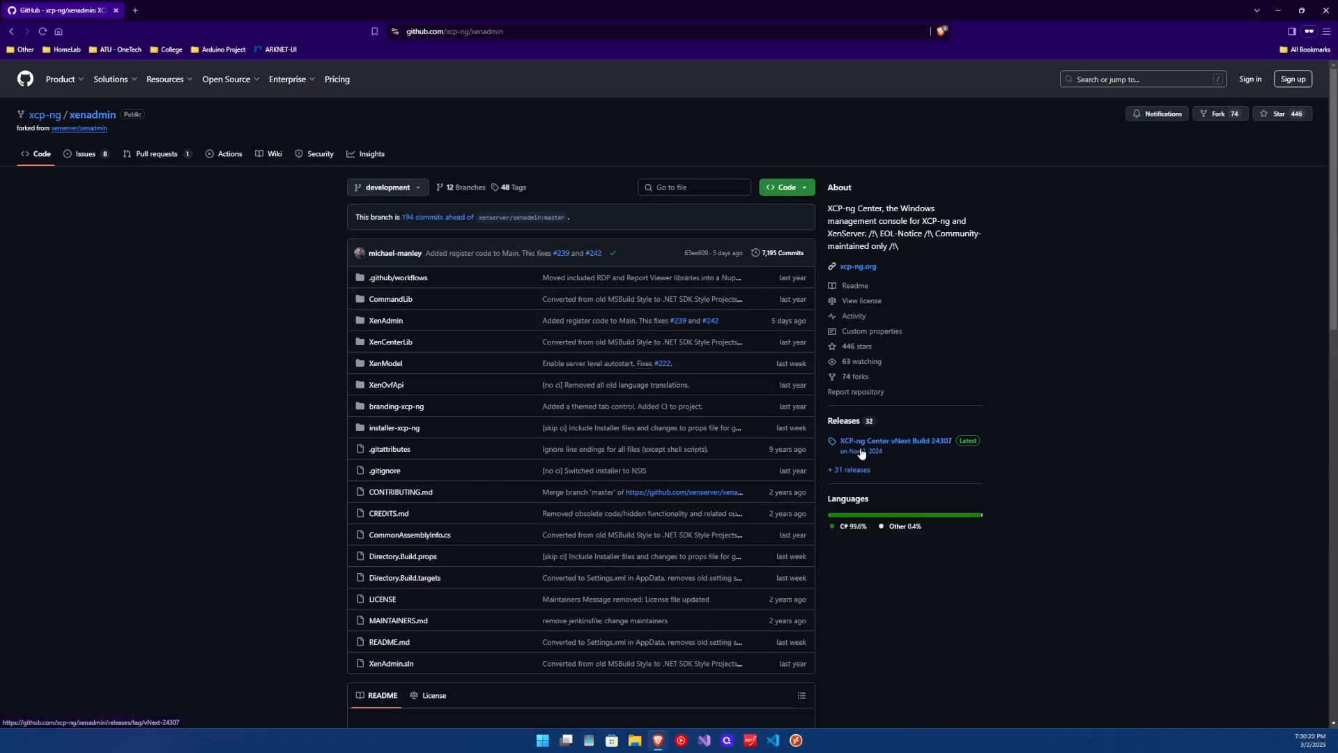
click(863, 450)
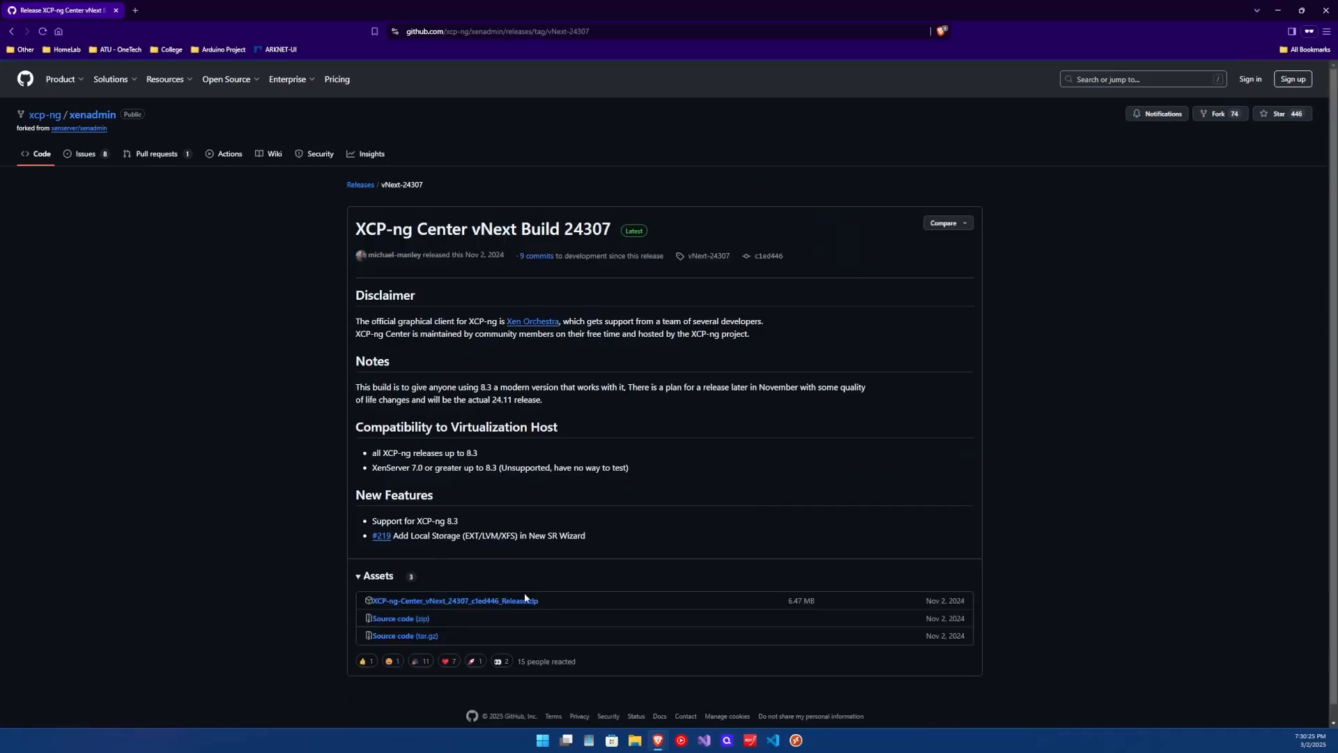
click(115, 10)
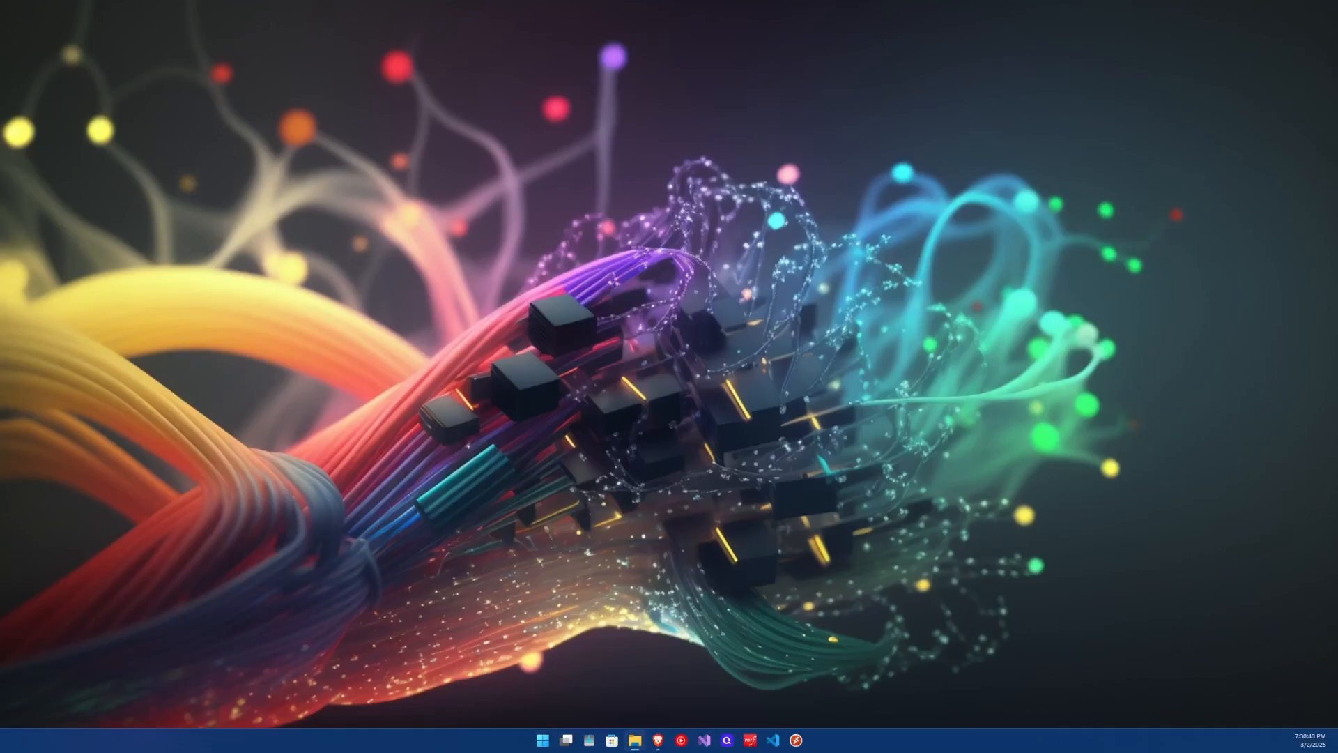
Launch XCP-ng Center.exe from the extracted Release folder in Downloads, then minimize Explorer.
drag(0, 306, 834, 168)
click(1093, 159)
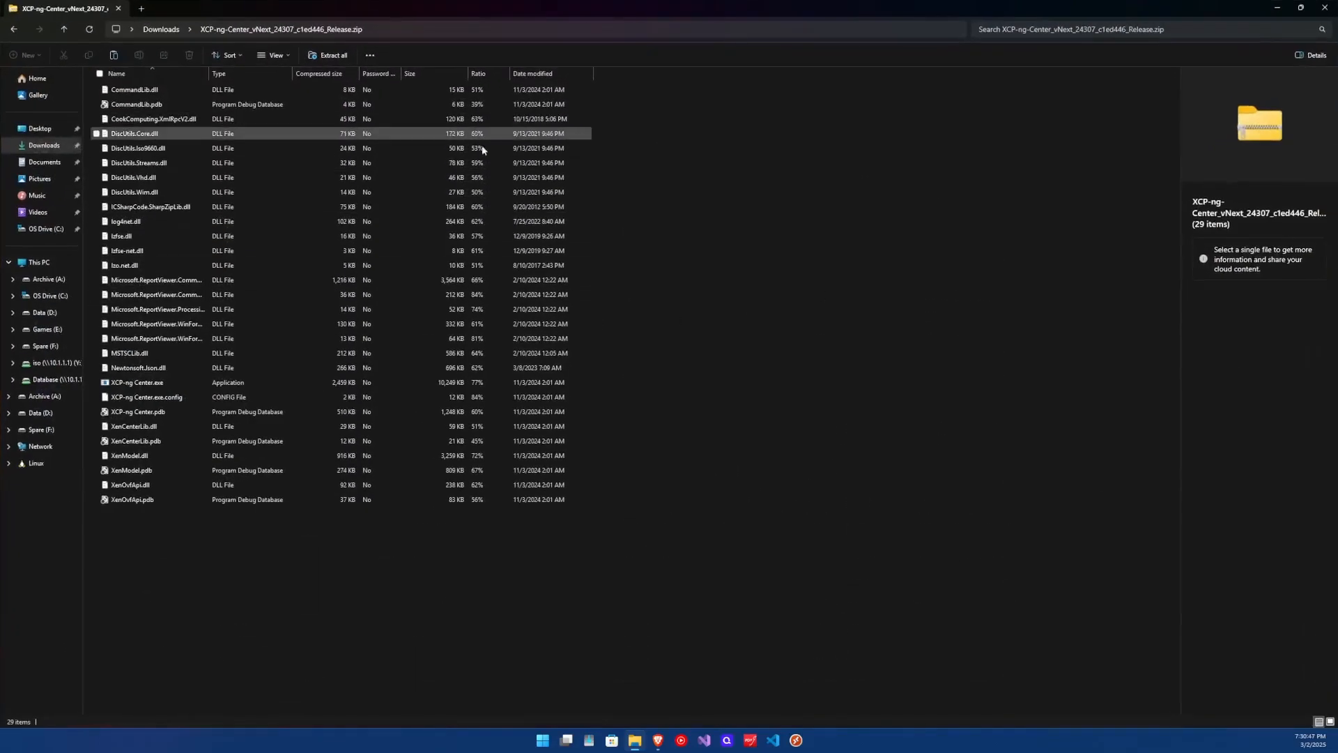
click(167, 32)
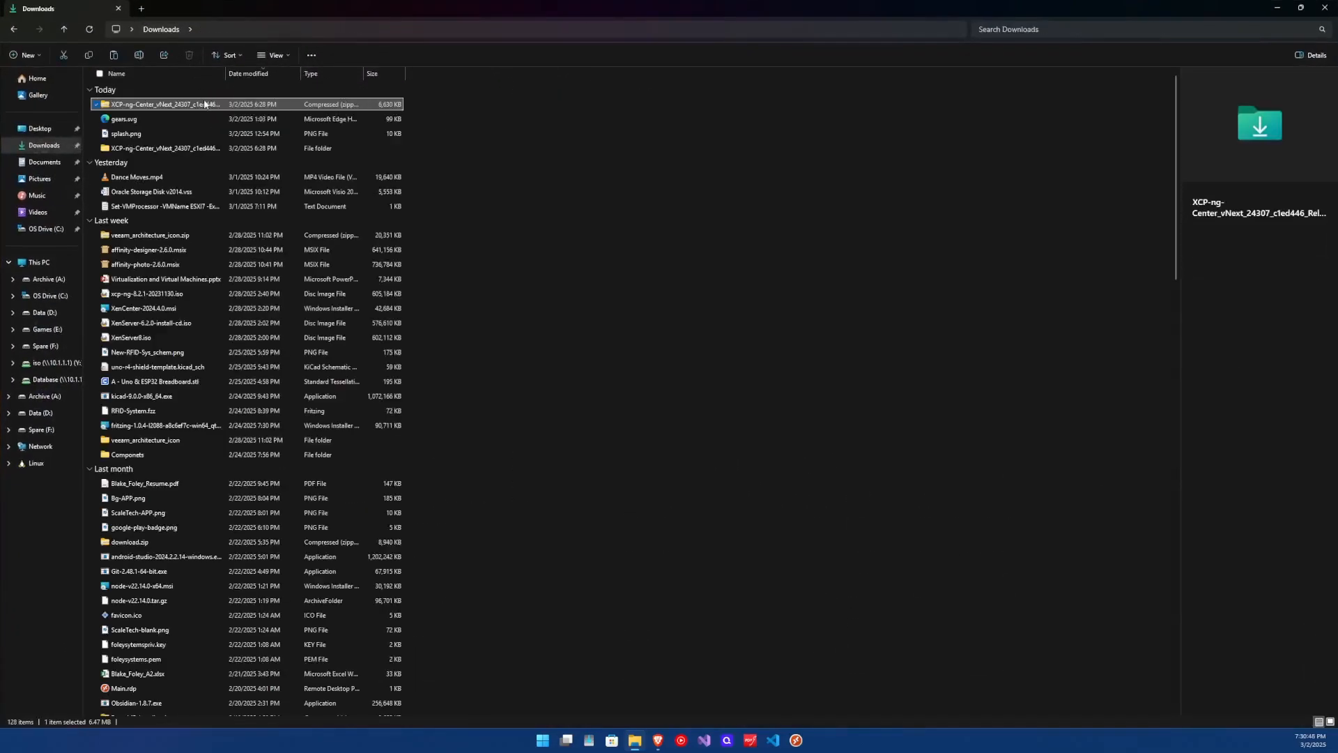
double_click(150, 149)
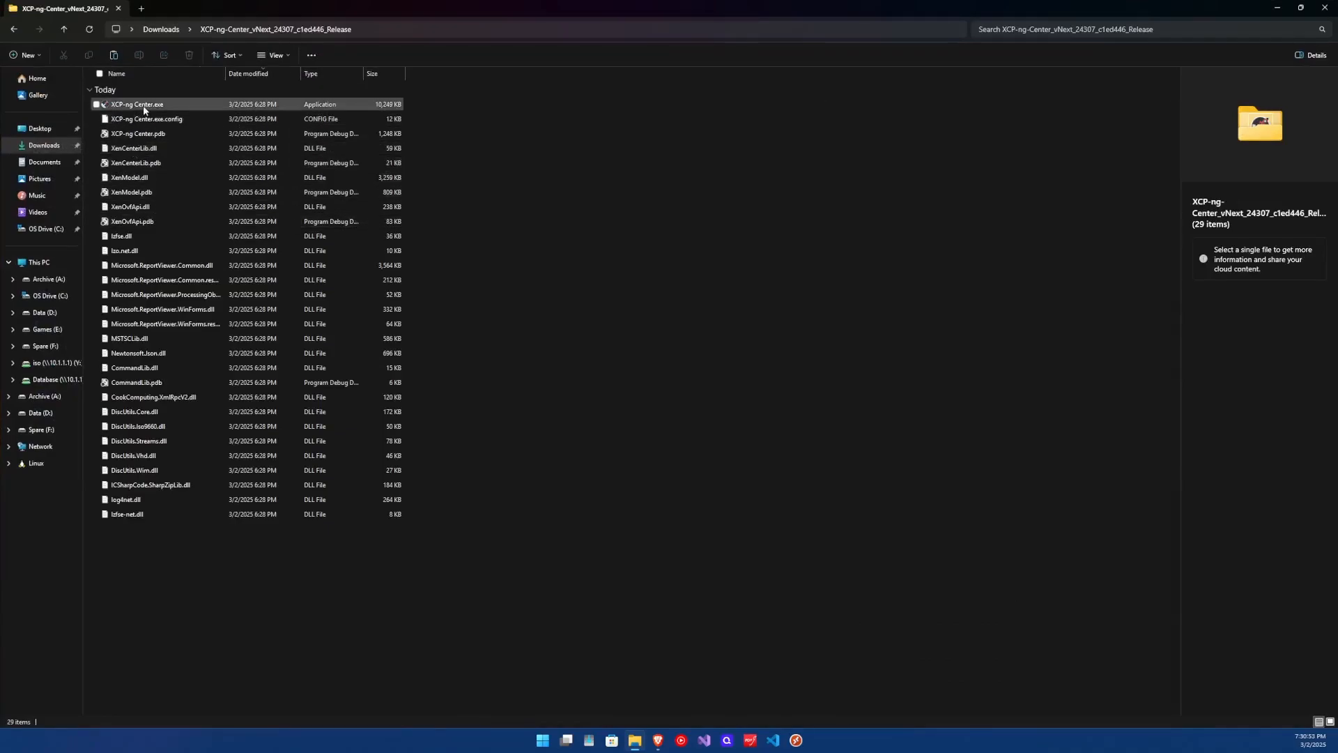
click(170, 106)
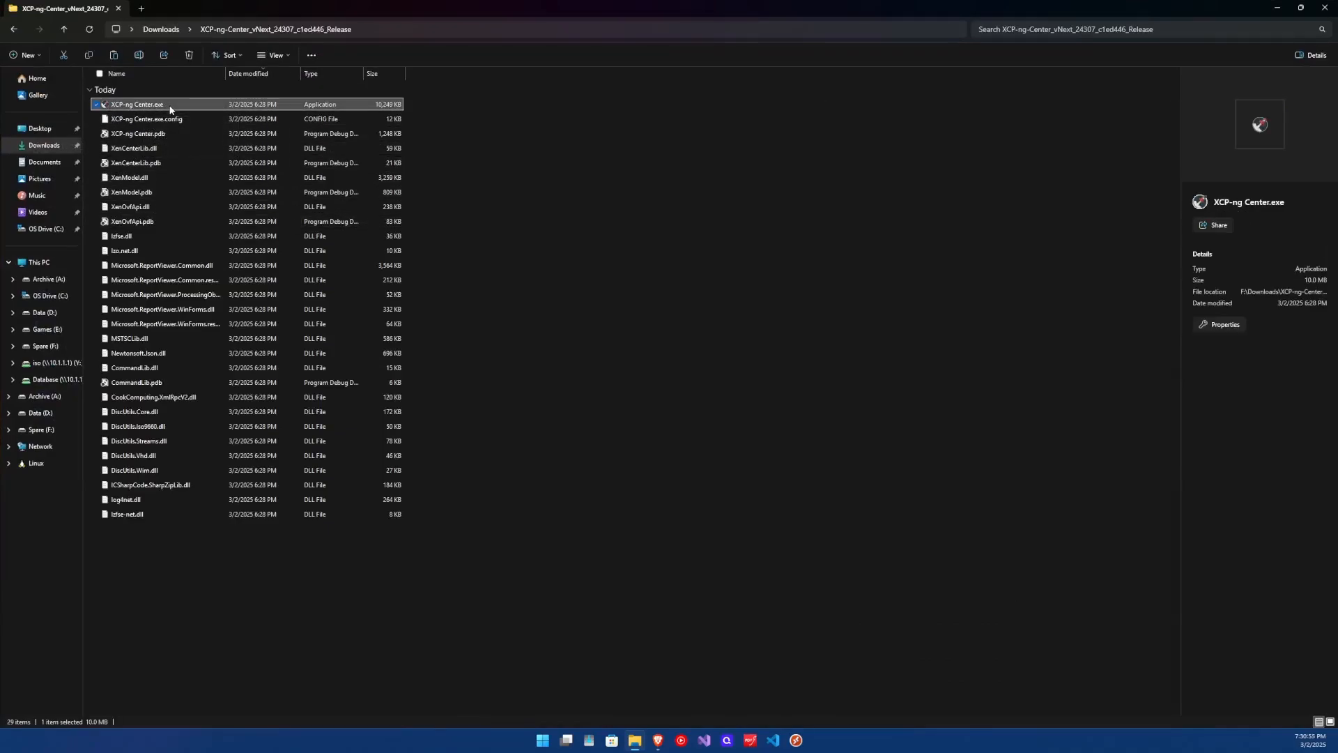
double_click(170, 106)
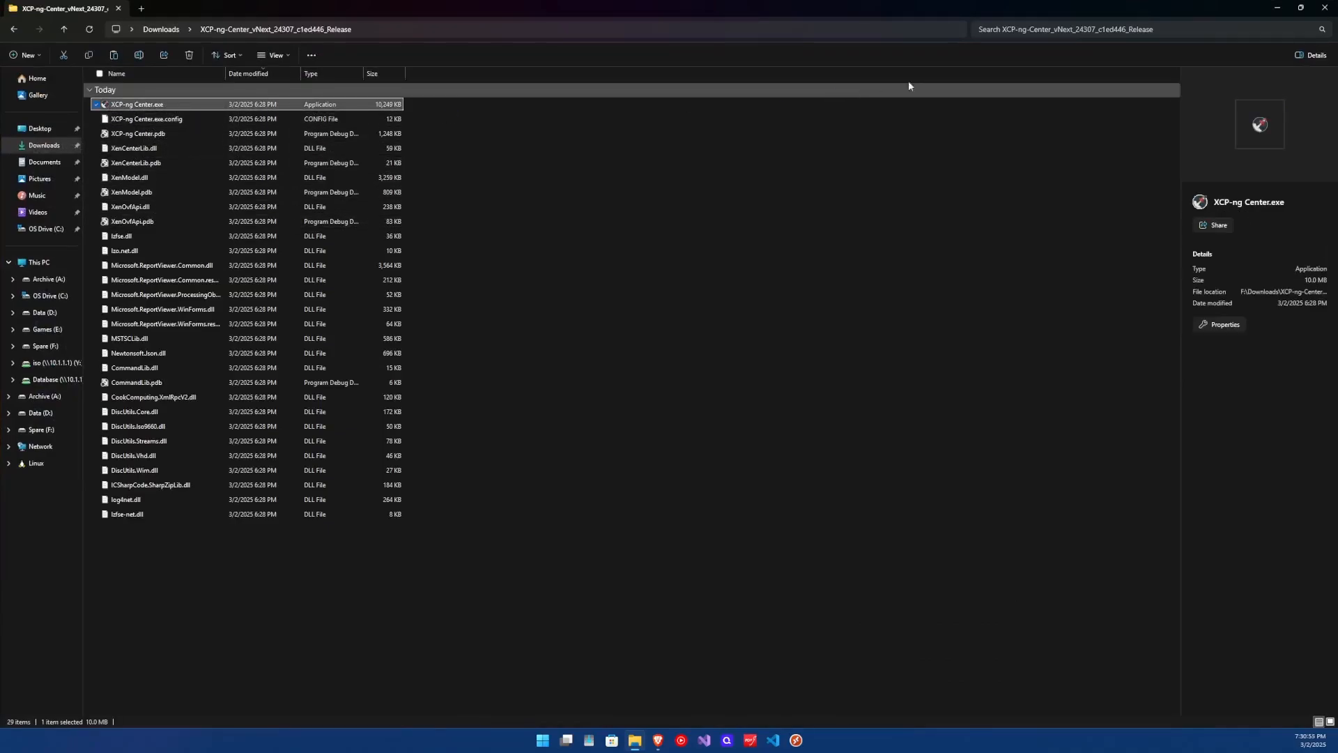
click(1279, 8)
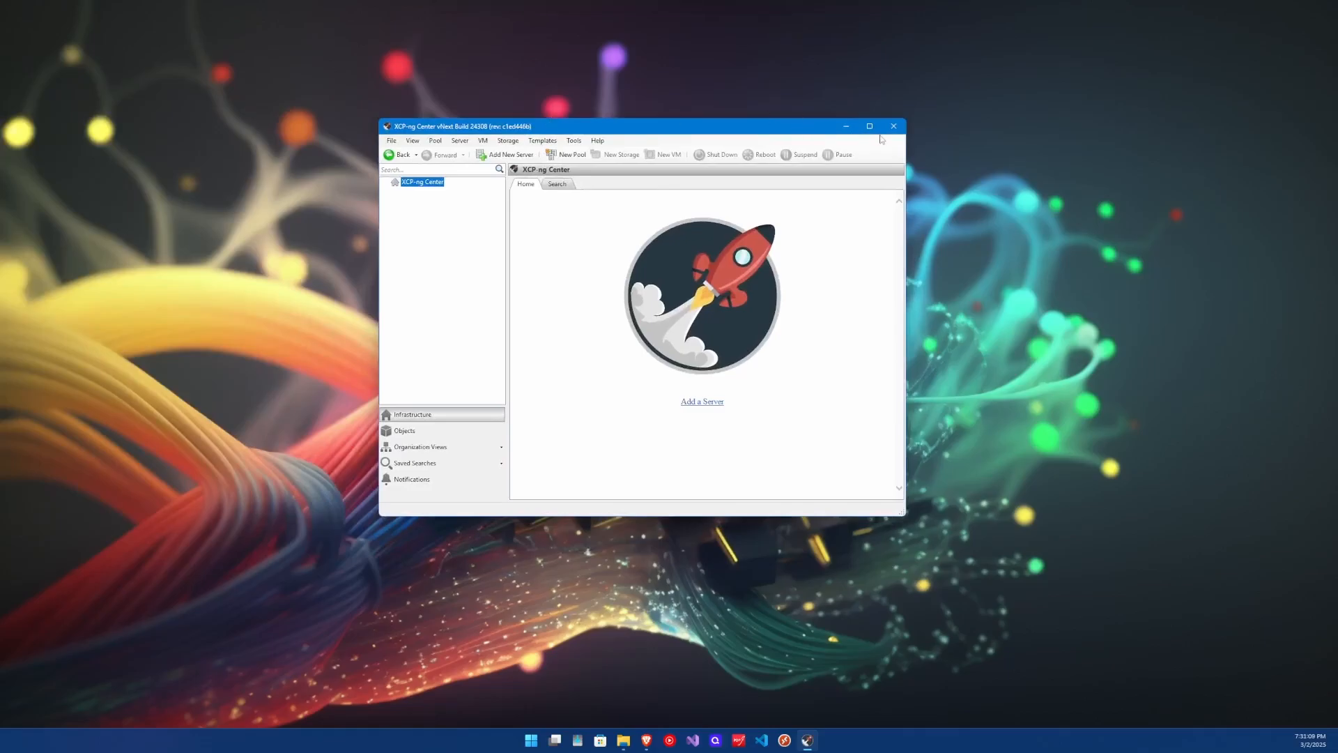
Add the server 10.1.2.25 with the root password in a maximized XCP-ng Center.
click(870, 128)
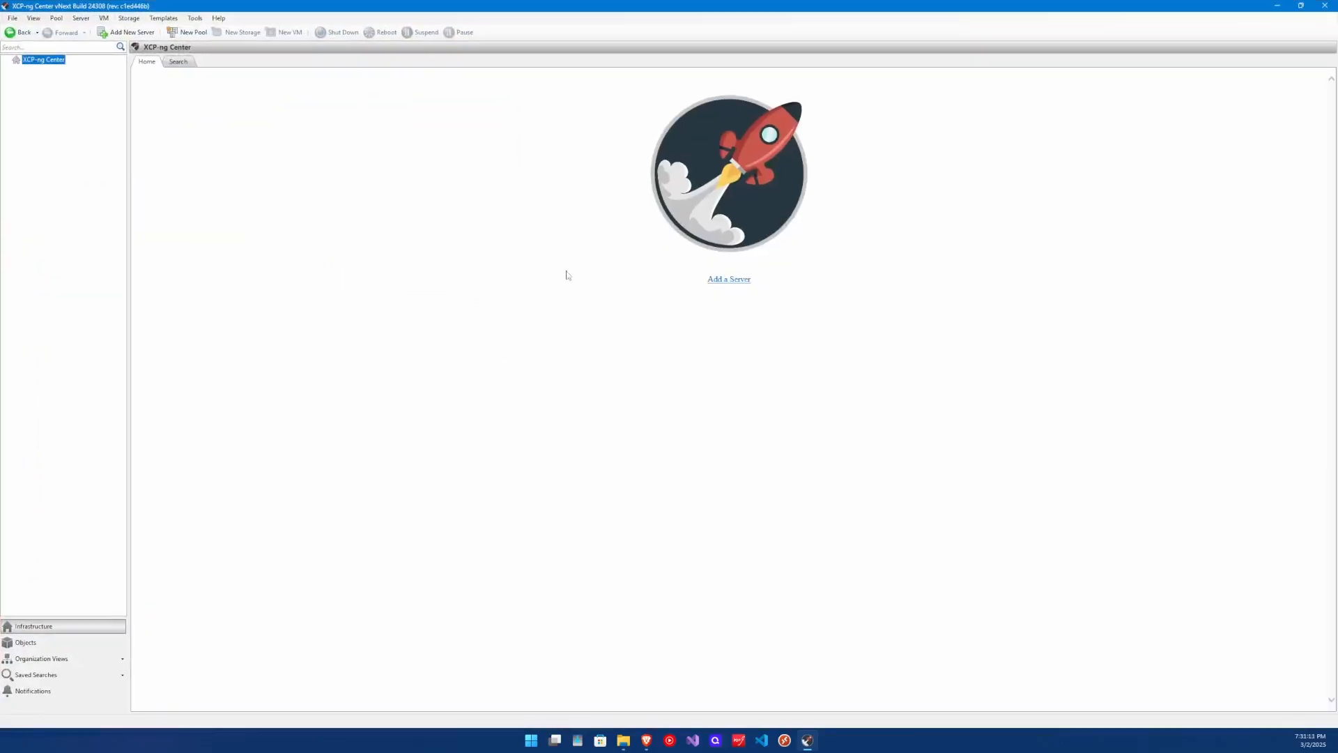
click(715, 281)
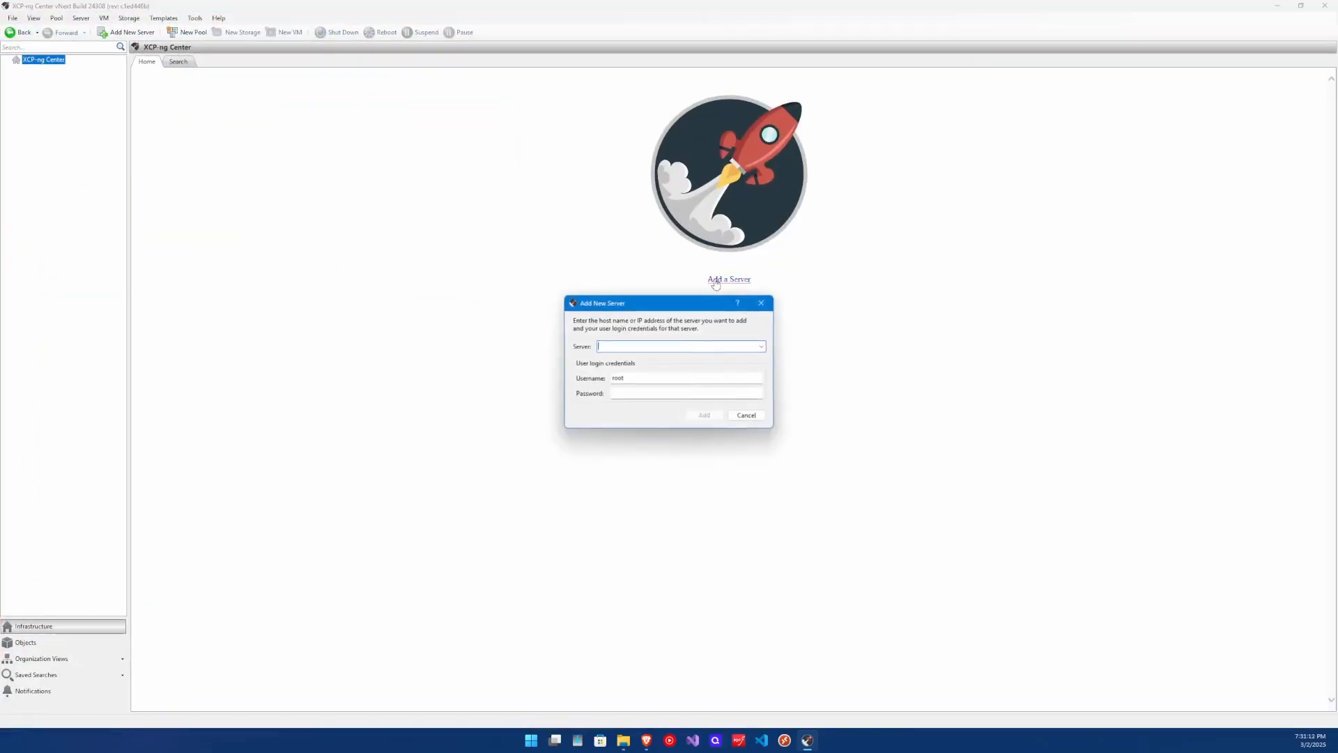
click(762, 346)
click(630, 358)
click(631, 392)
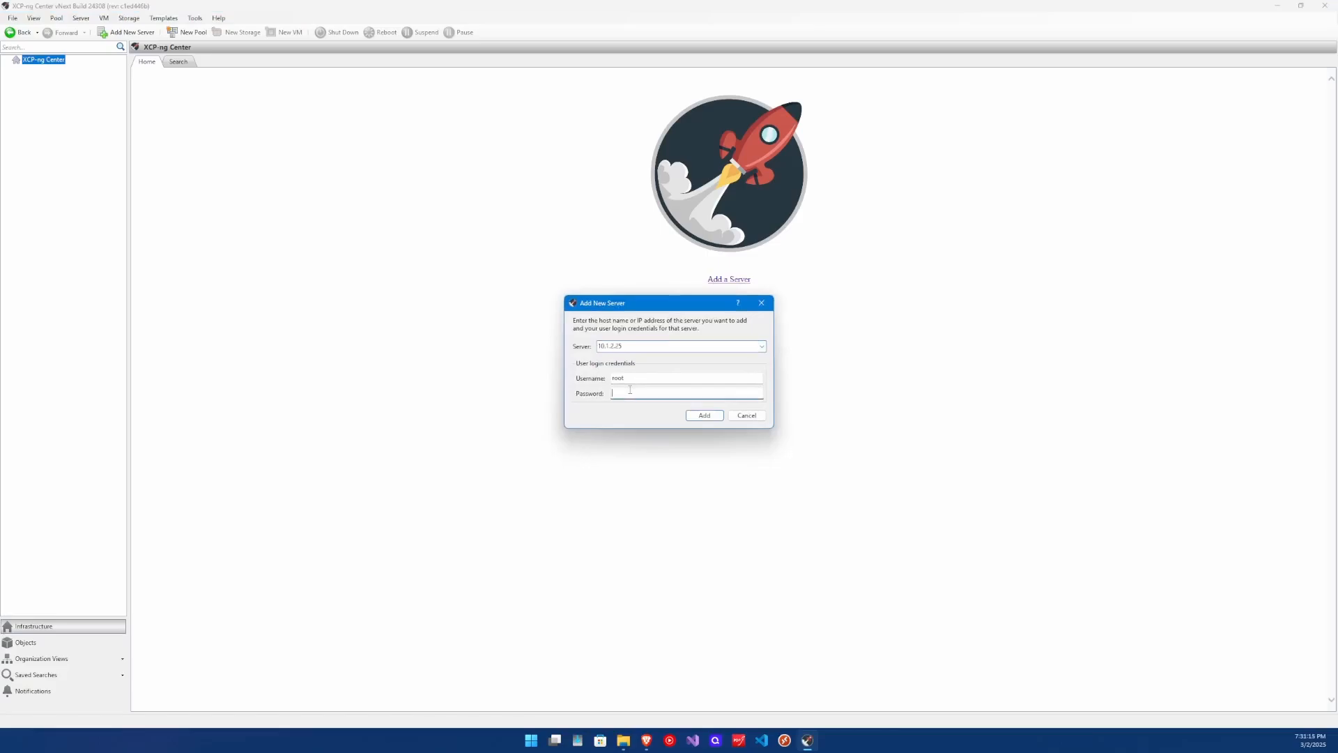
text(••••)
click(704, 415)
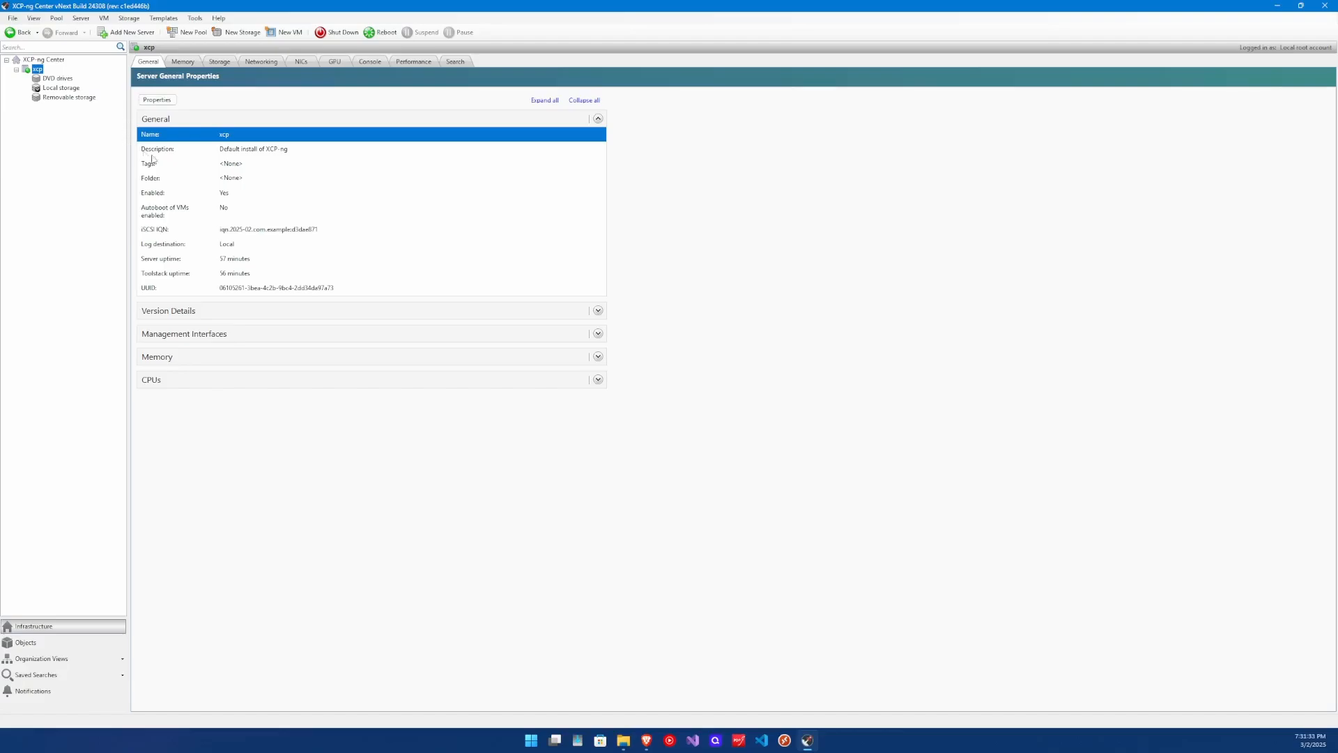
Check the xcp host's Memory, Storage and Networking tabs, cancelling the New Network wizard.
click(191, 66)
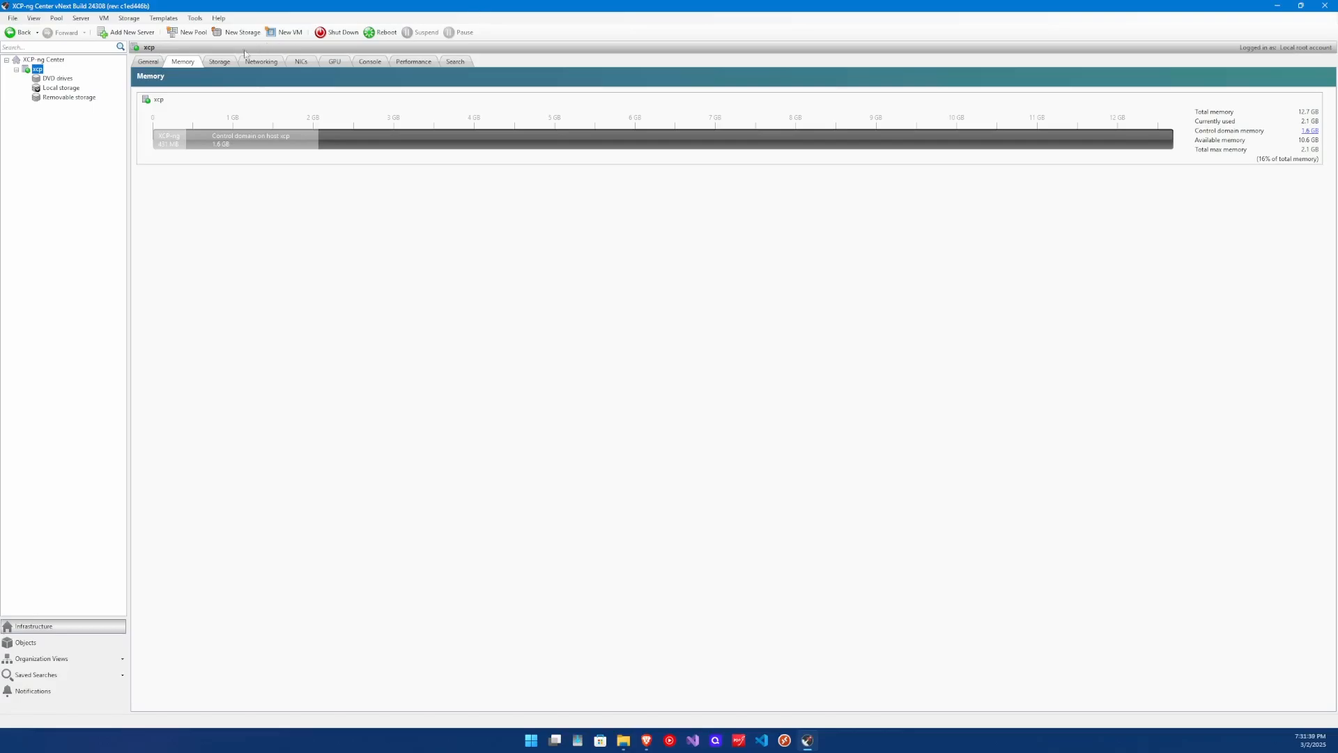
click(210, 62)
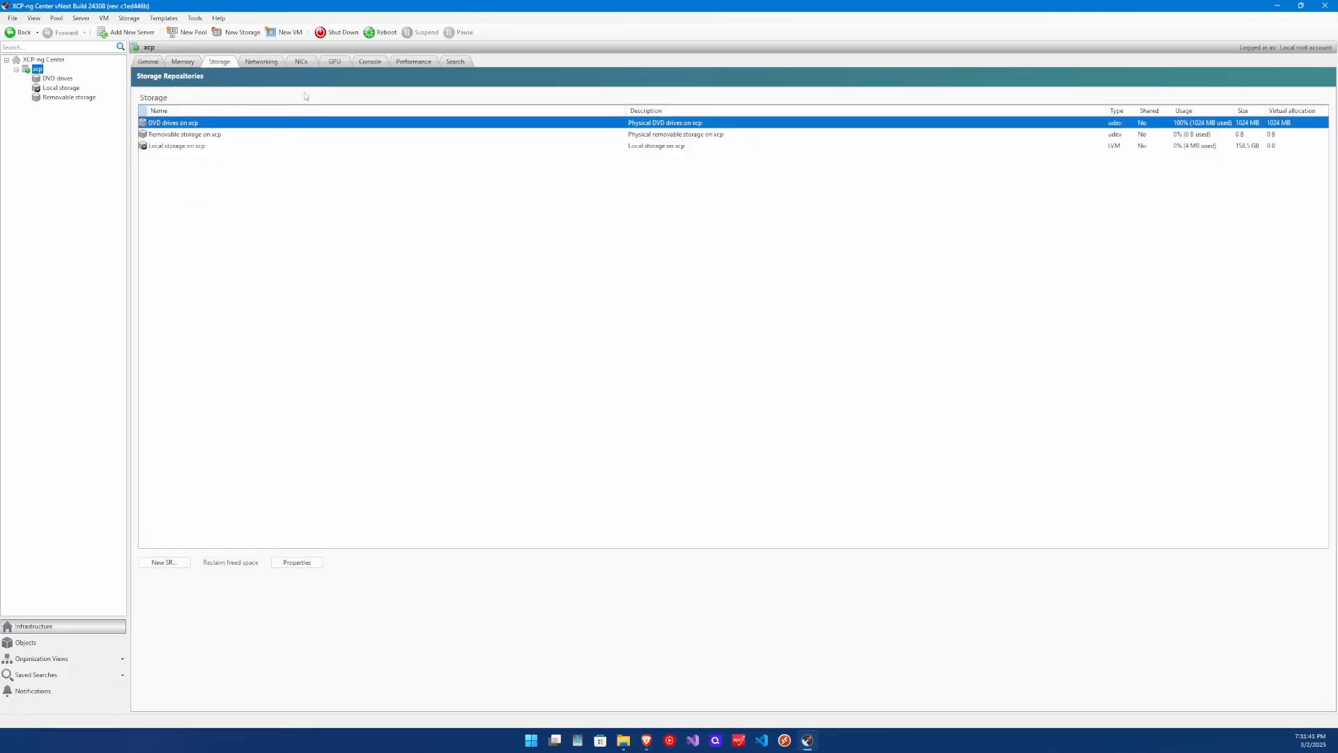
click(268, 62)
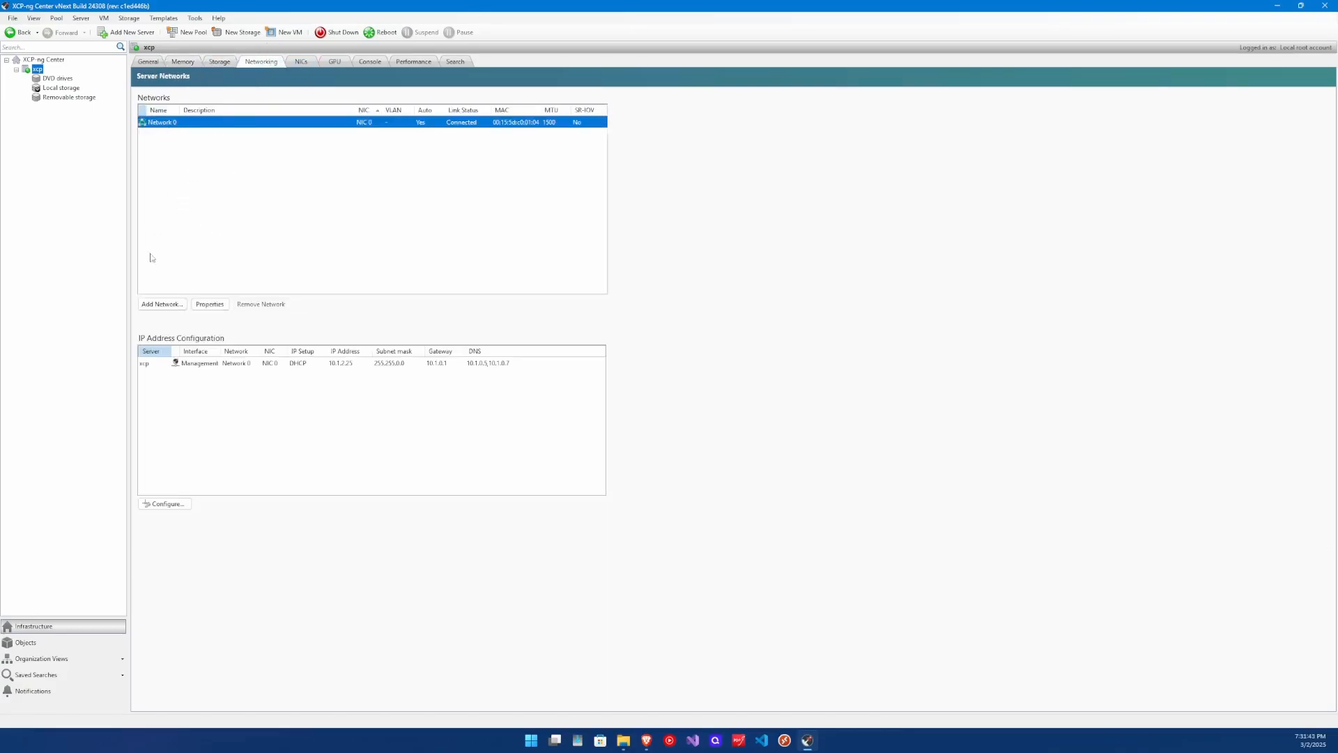
click(153, 305)
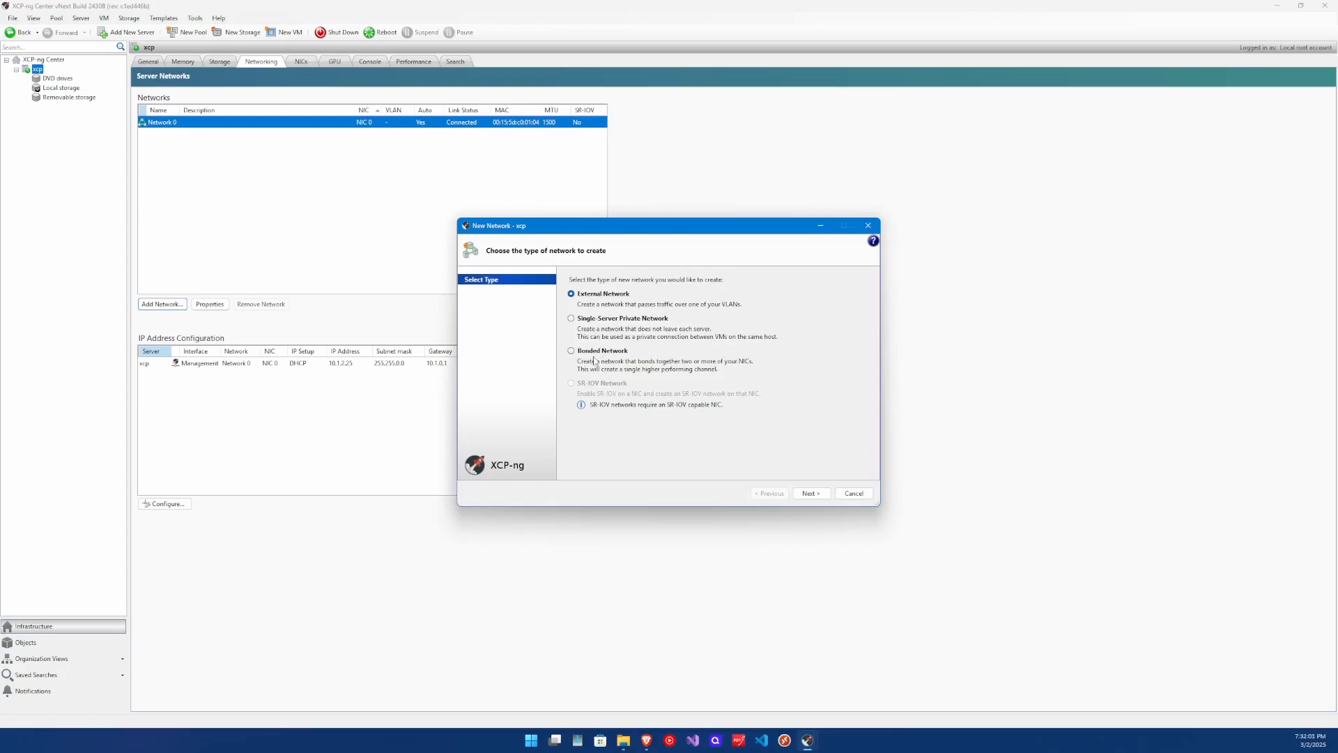
click(868, 225)
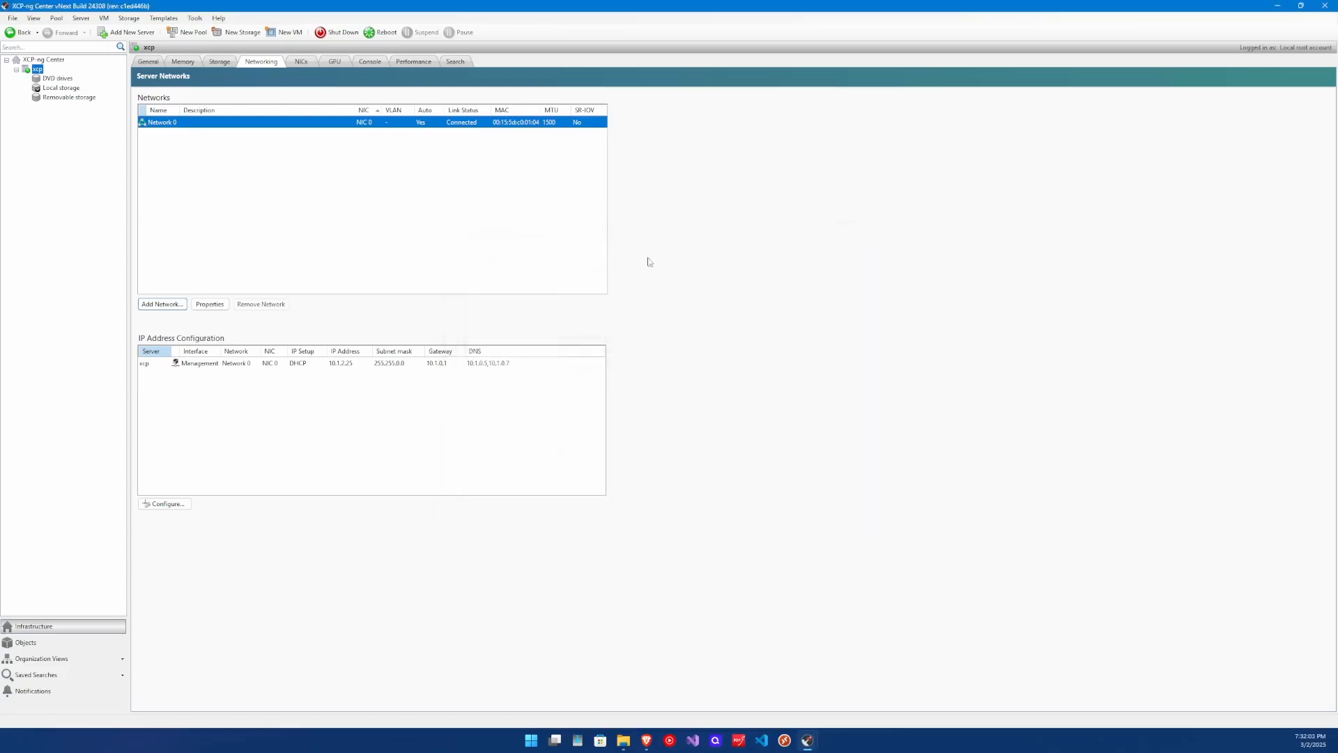
Browse the host's NICs, GPU, Console, Performance and Search tabs, then return to General.
click(301, 62)
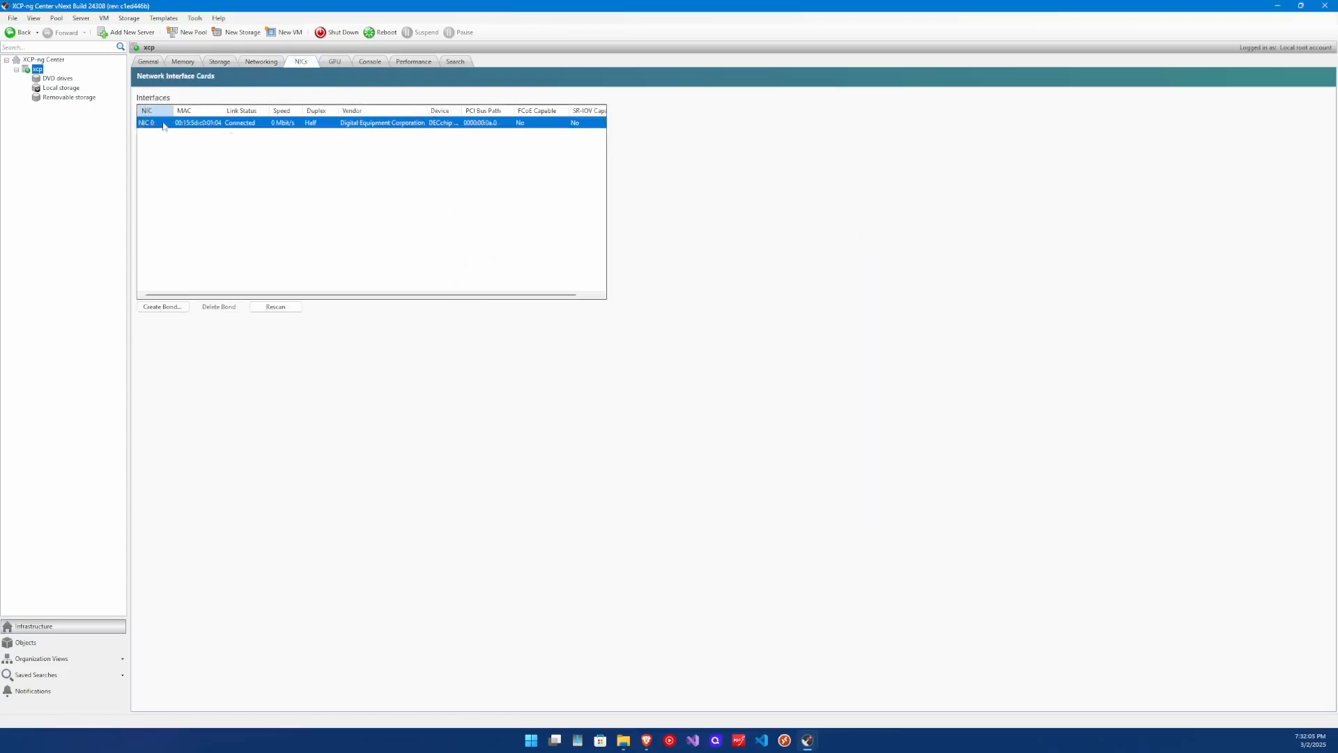
click(335, 61)
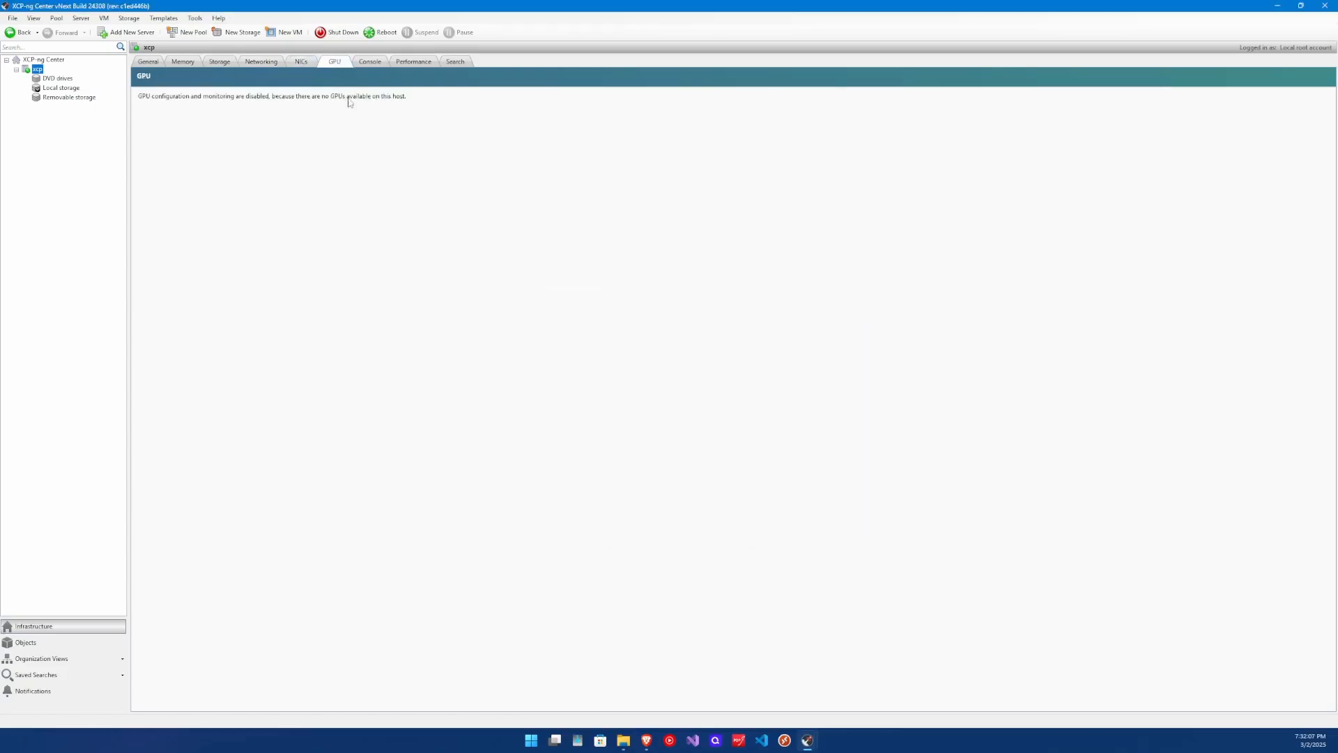
click(371, 63)
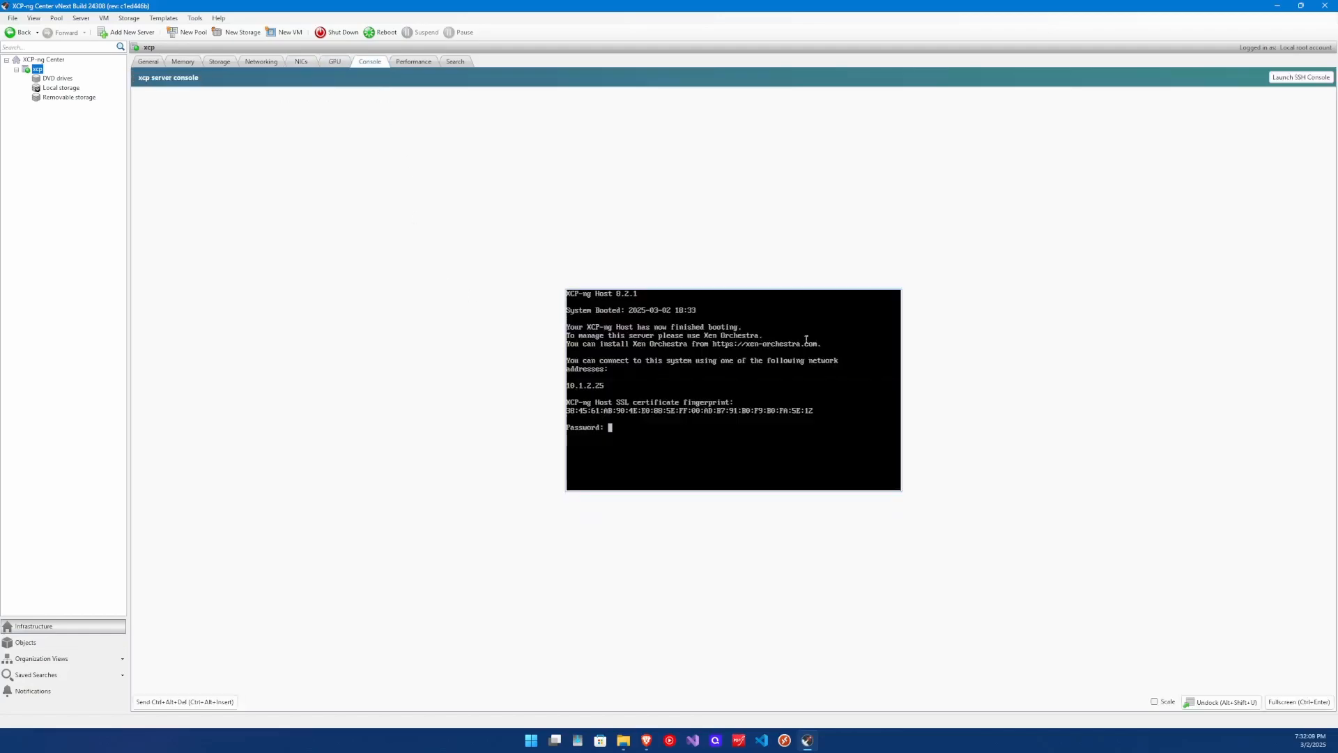
click(413, 62)
click(455, 61)
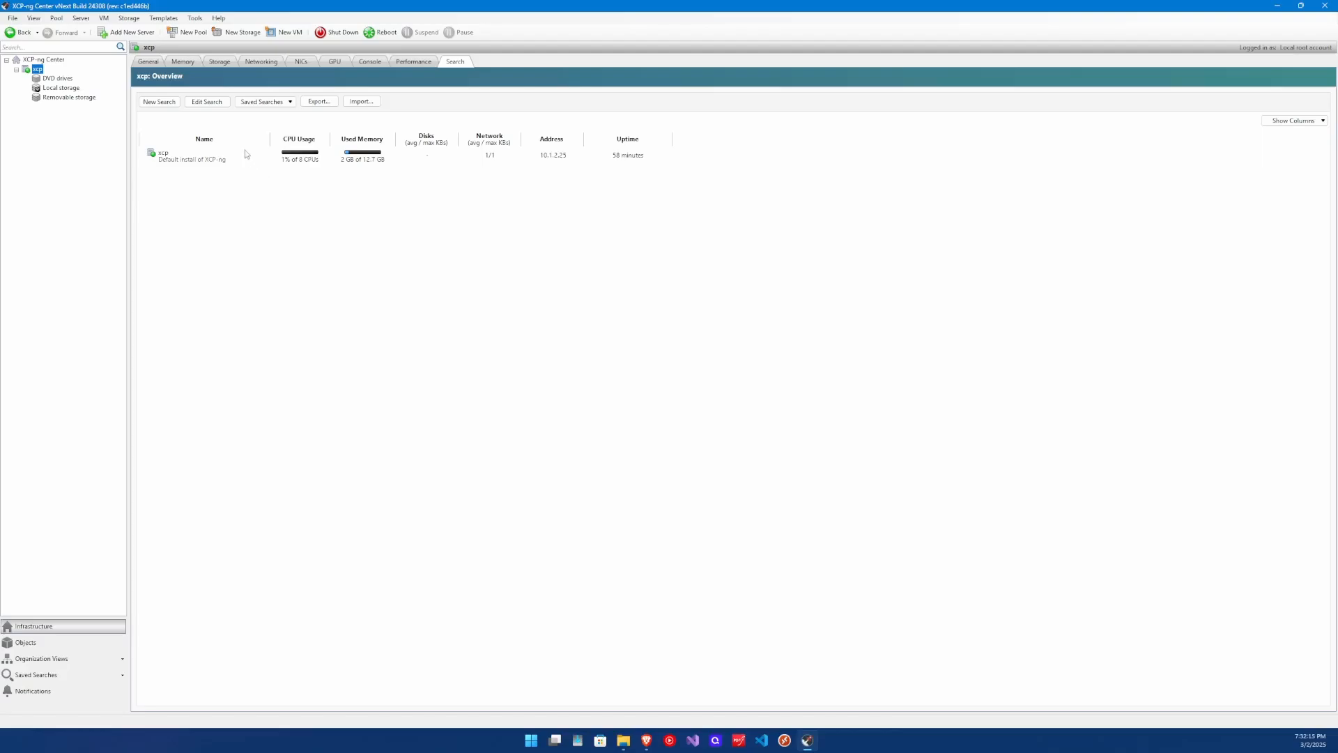
click(170, 108)
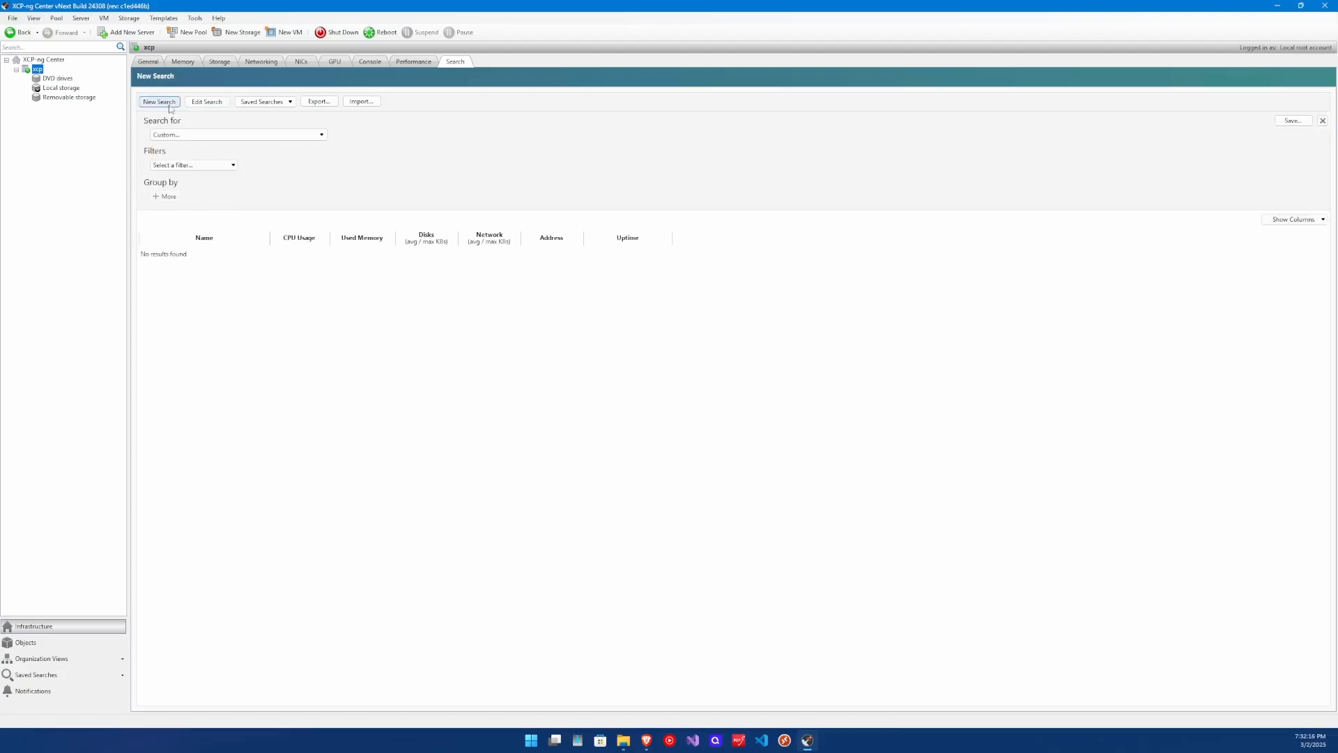
click(156, 62)
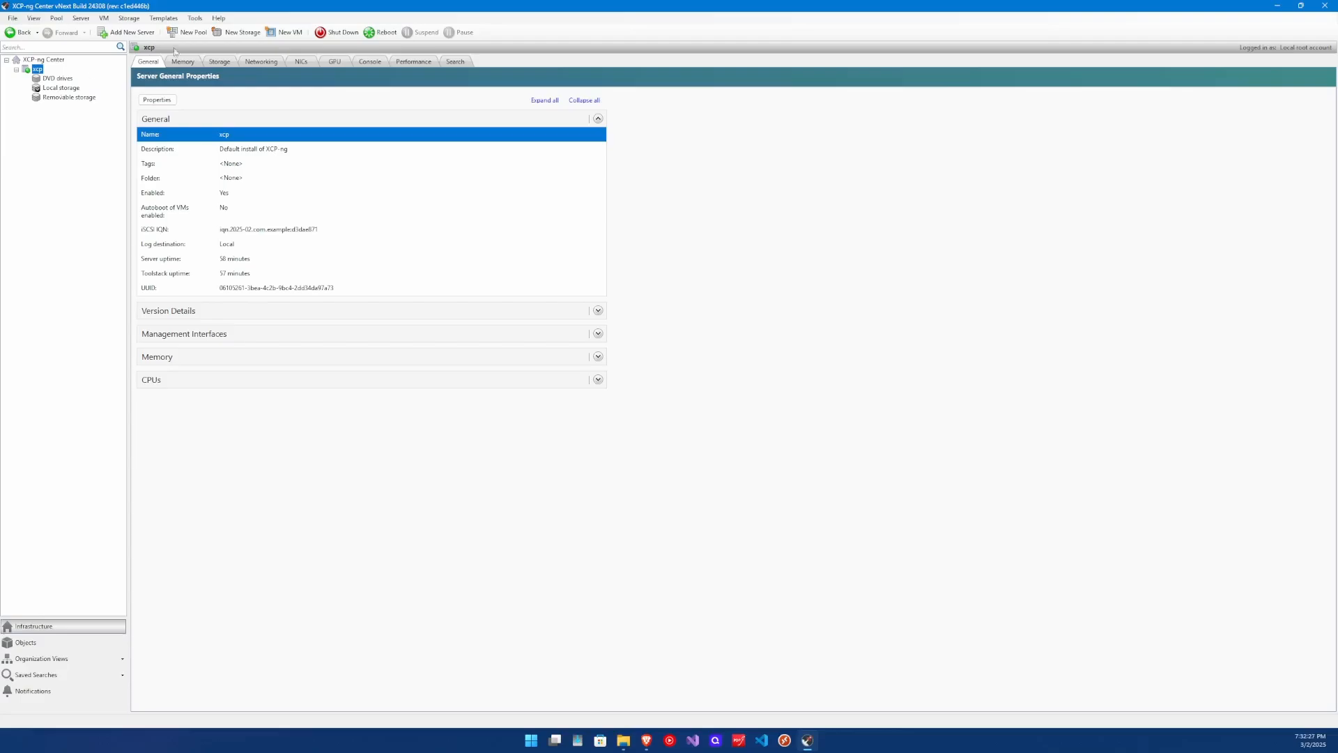
Start a Windows File Sharing (SMB/CIFS) ISO library, keeping the default name 'SMB ISO library'.
click(237, 32)
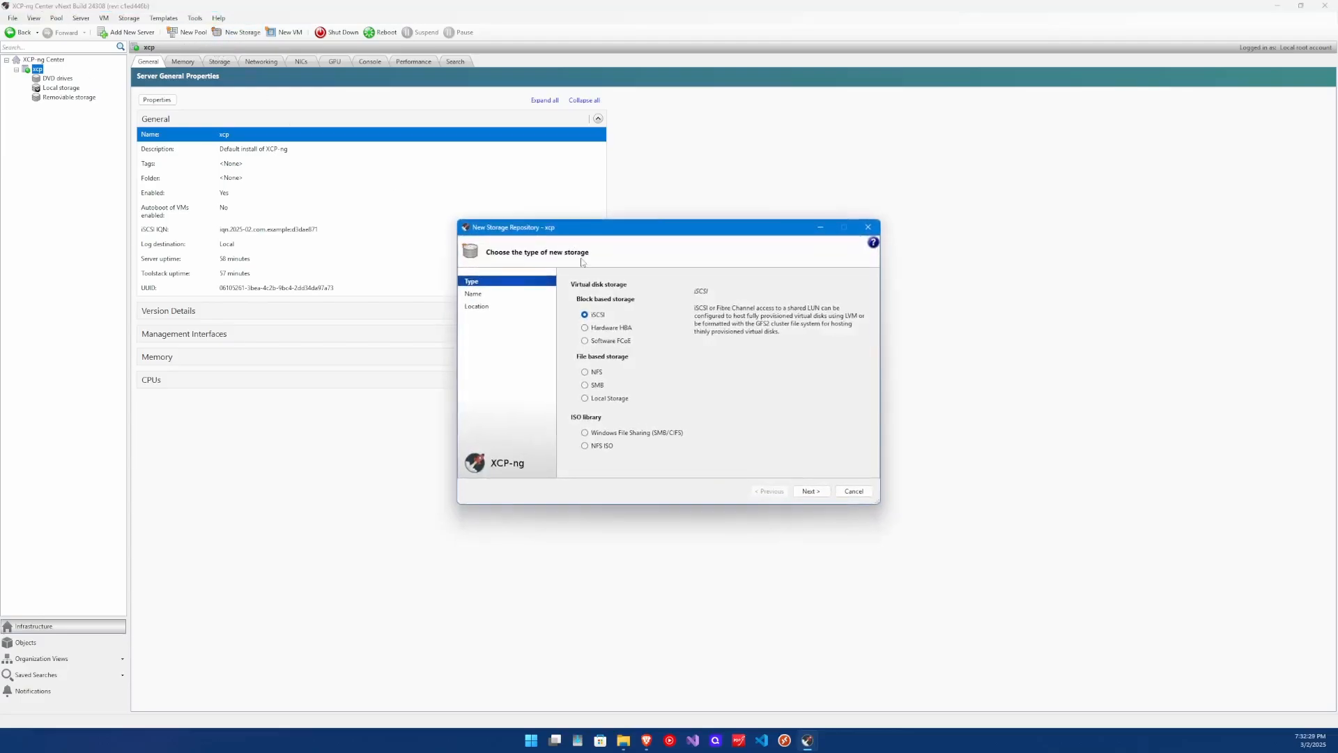
drag(569, 229, 547, 177)
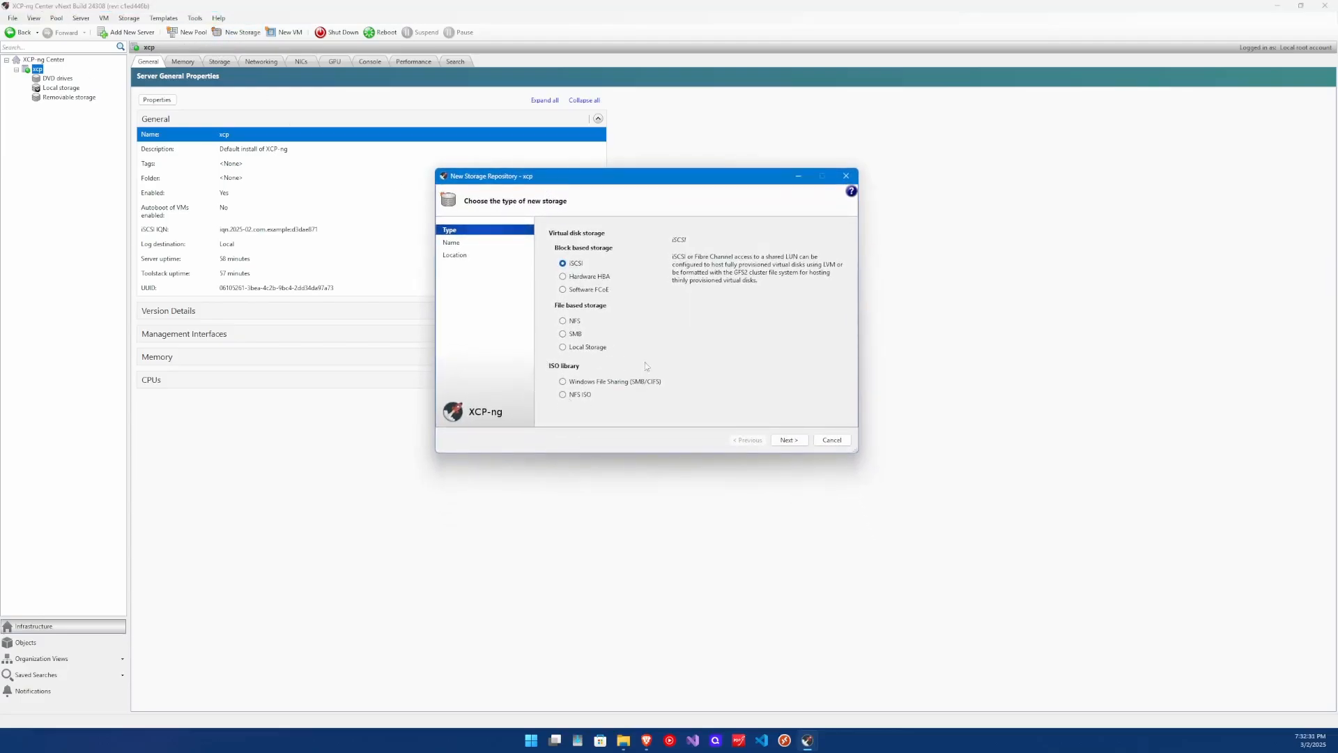
click(565, 383)
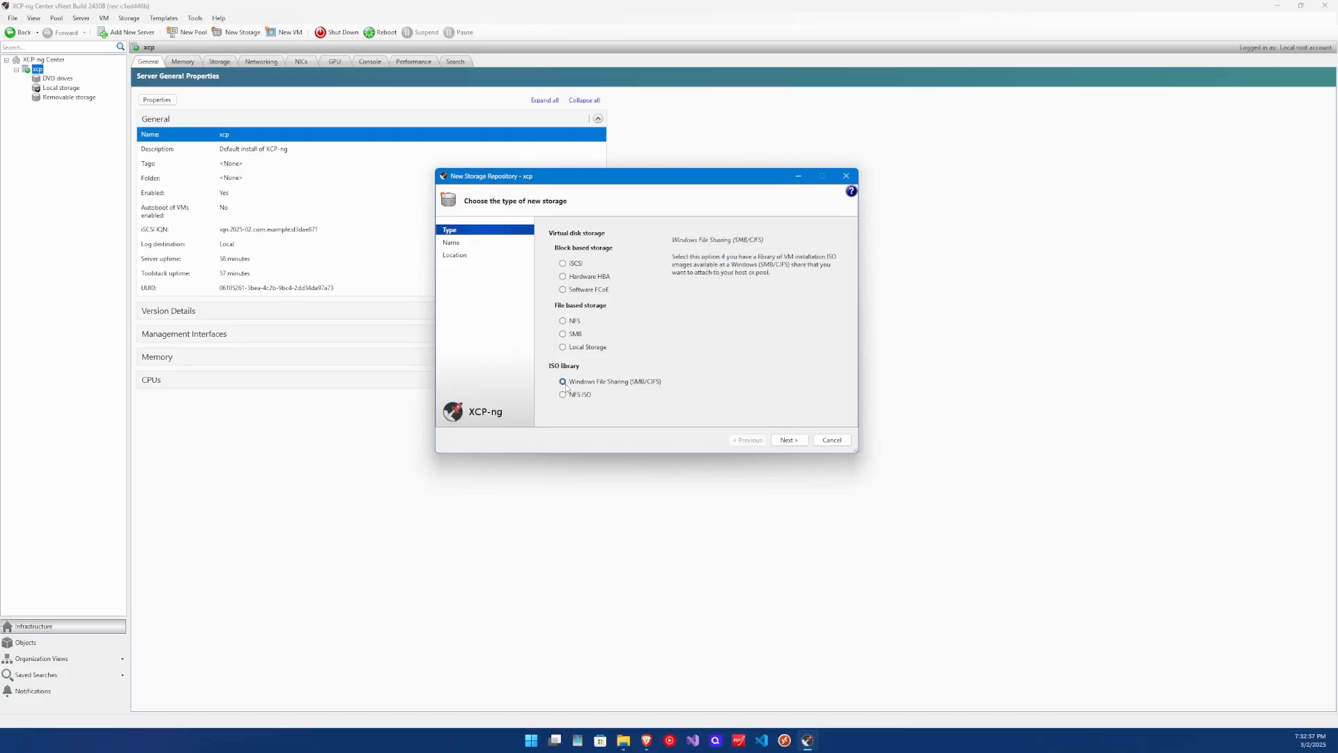
click(789, 440)
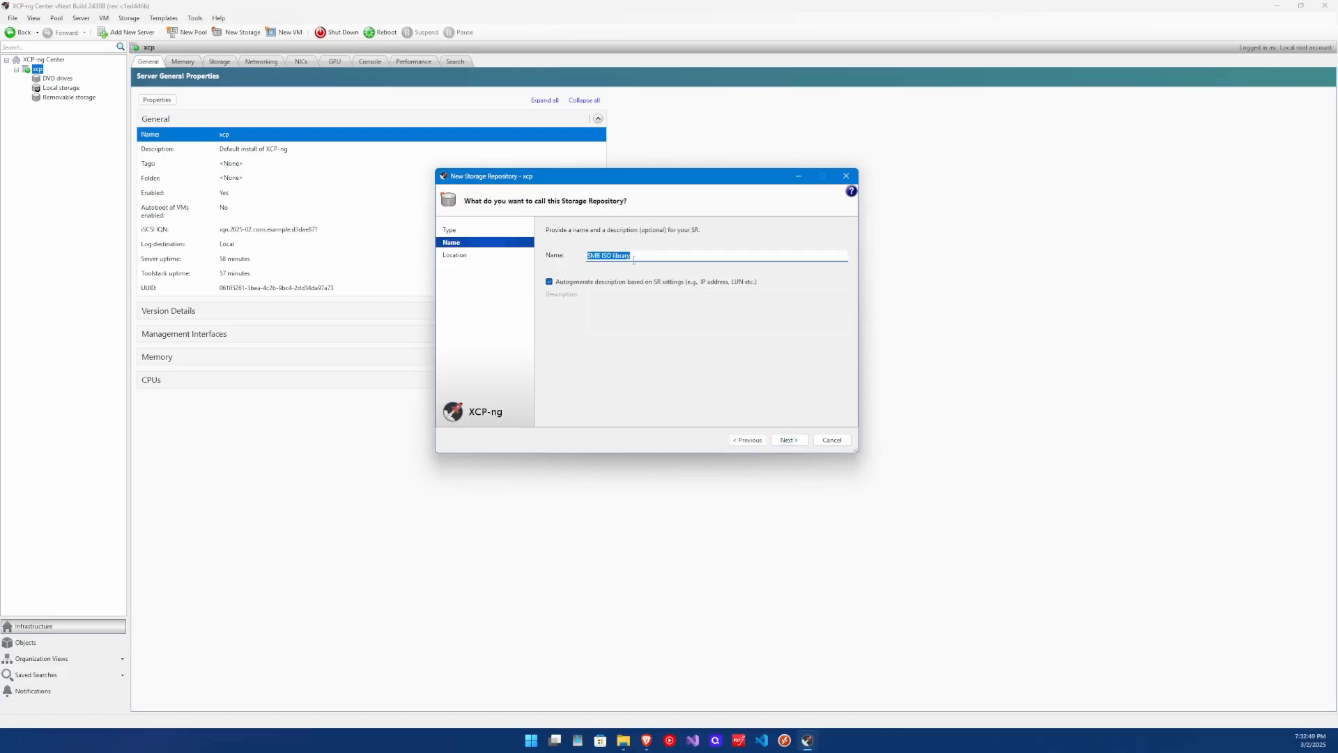
click(789, 440)
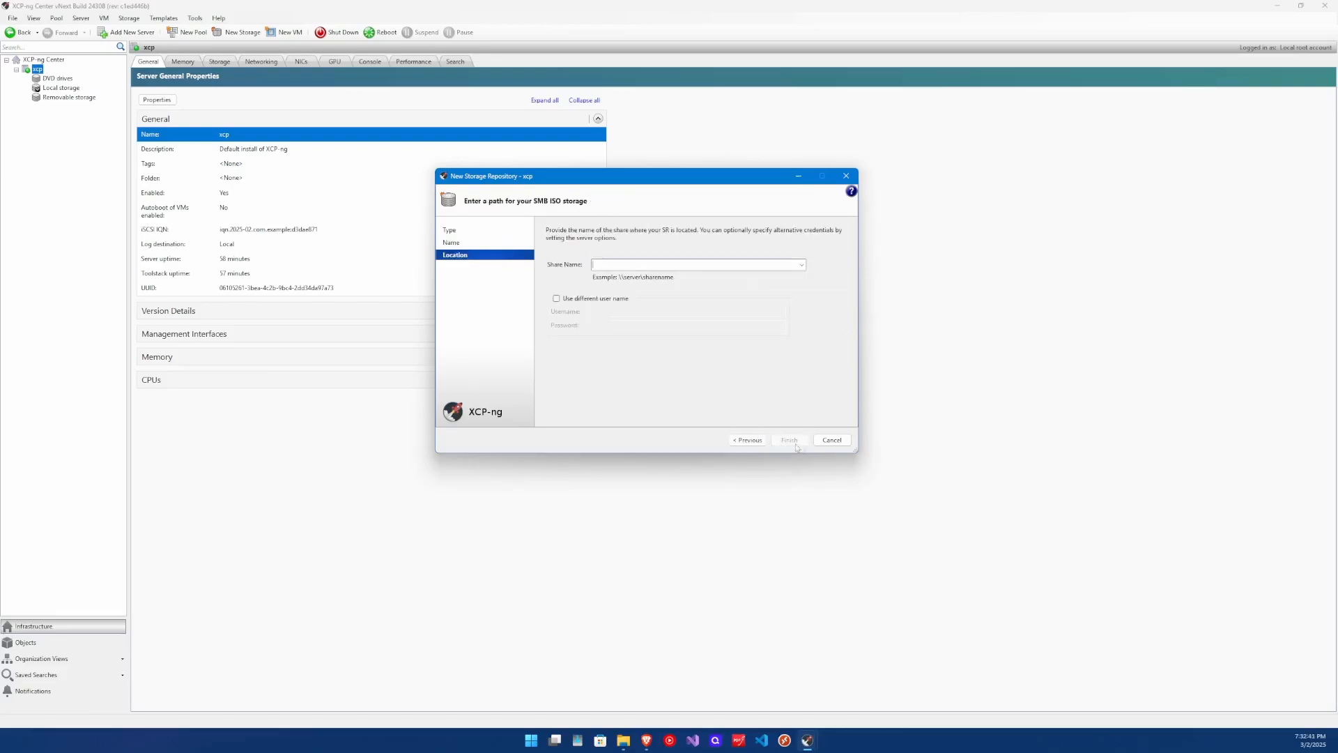
Point it at \\10.1.1.1\ISO with a separate share username and password, then view it.
click(613, 264)
text(\\10.1.1.1\ISO)
click(556, 299)
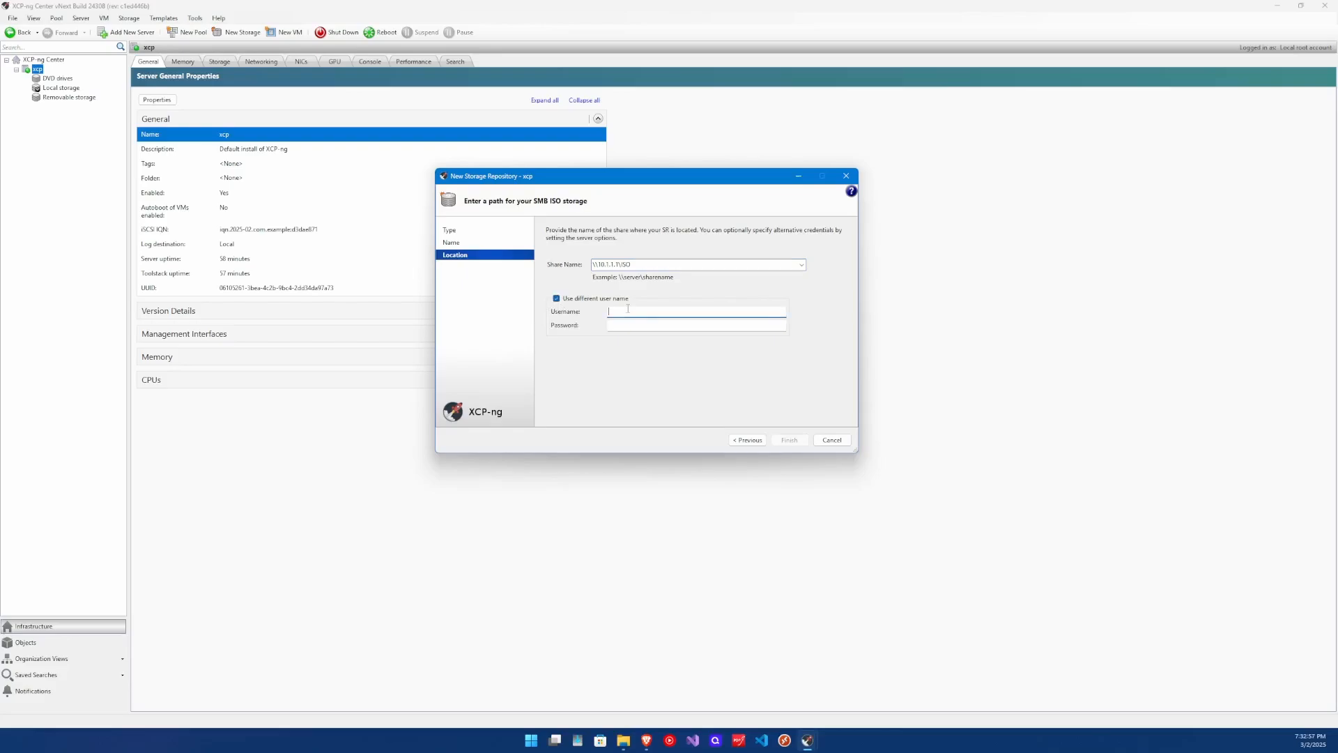
text(•••••••••)
click(787, 440)
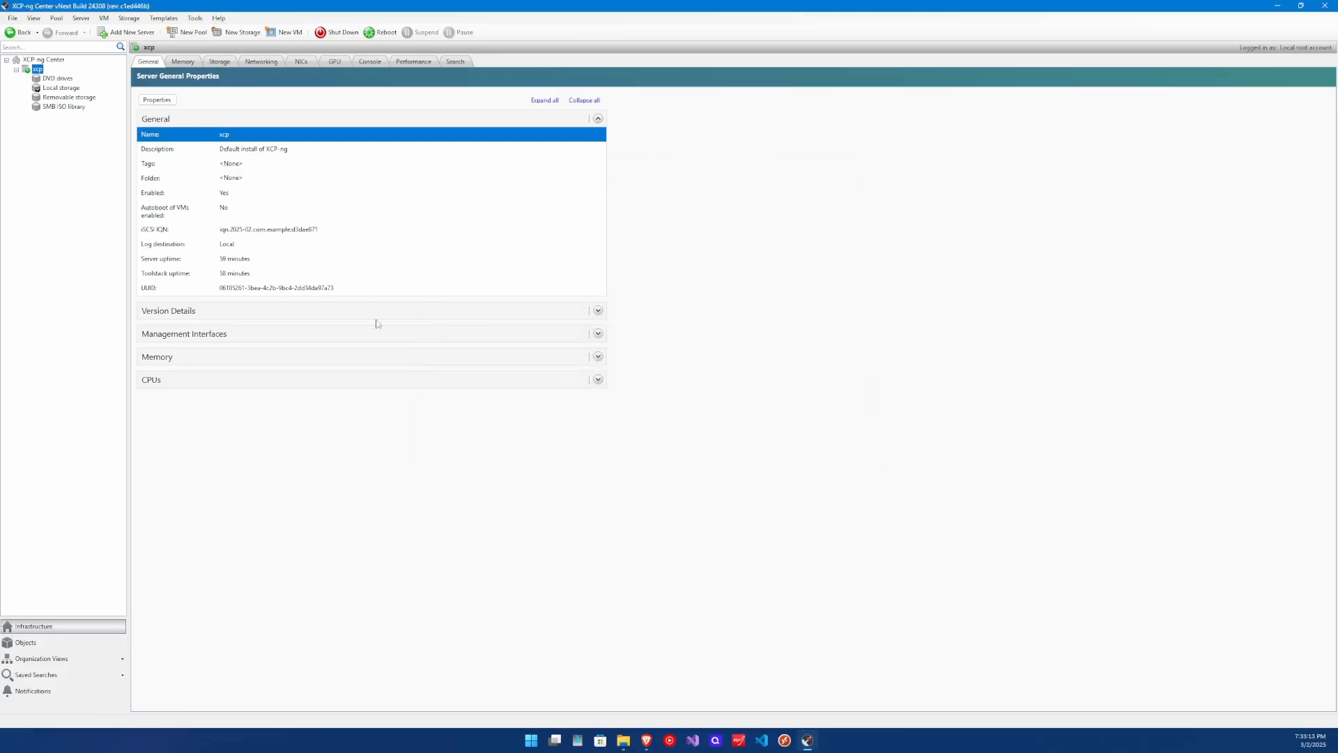
click(56, 106)
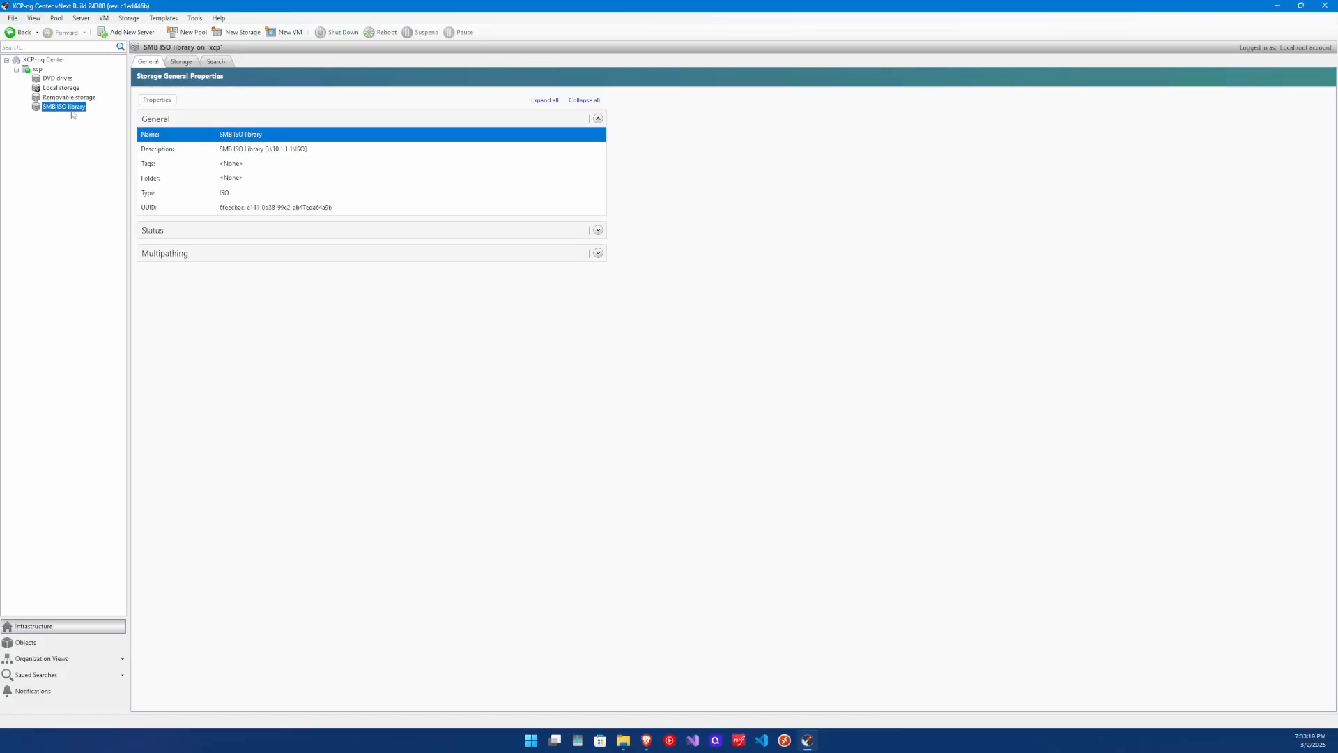
Rescan the library's Storage tab to show ubuntu-24.04.1-live-server-amd64.iso (2.6 GB).
click(181, 63)
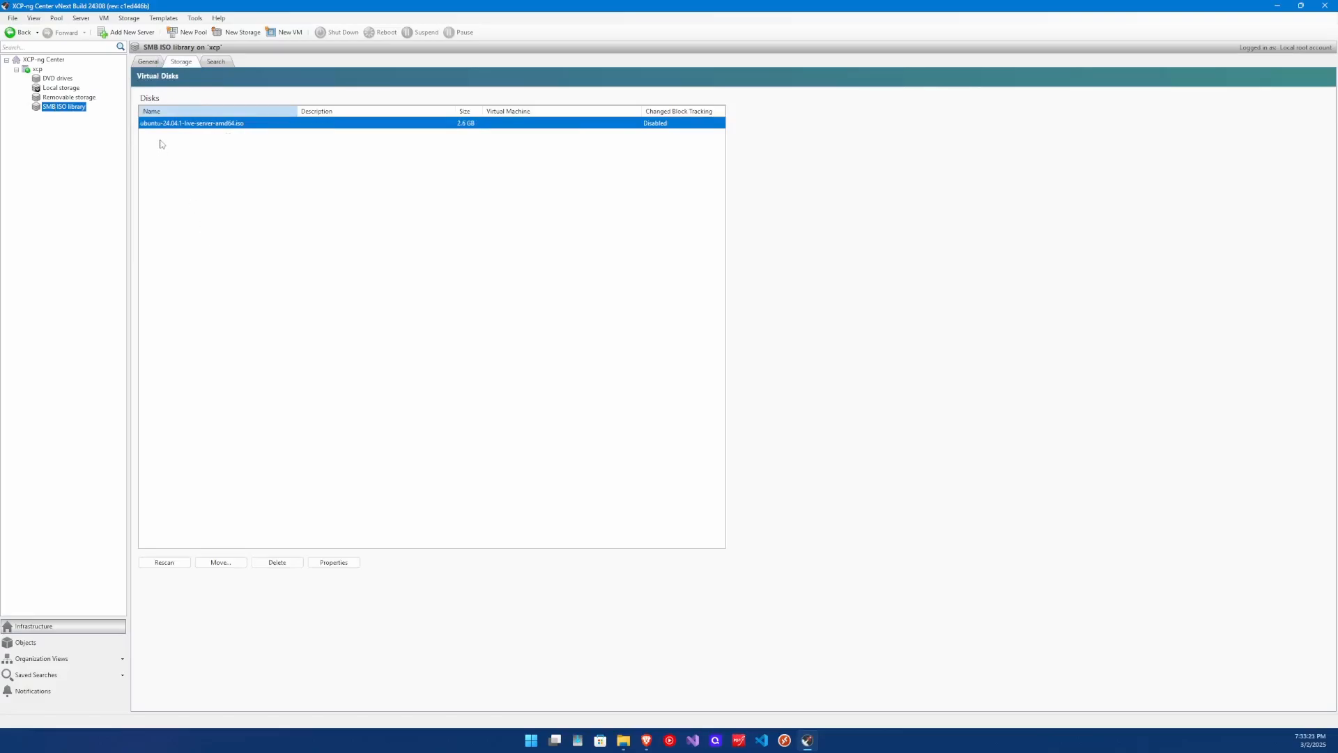
click(174, 566)
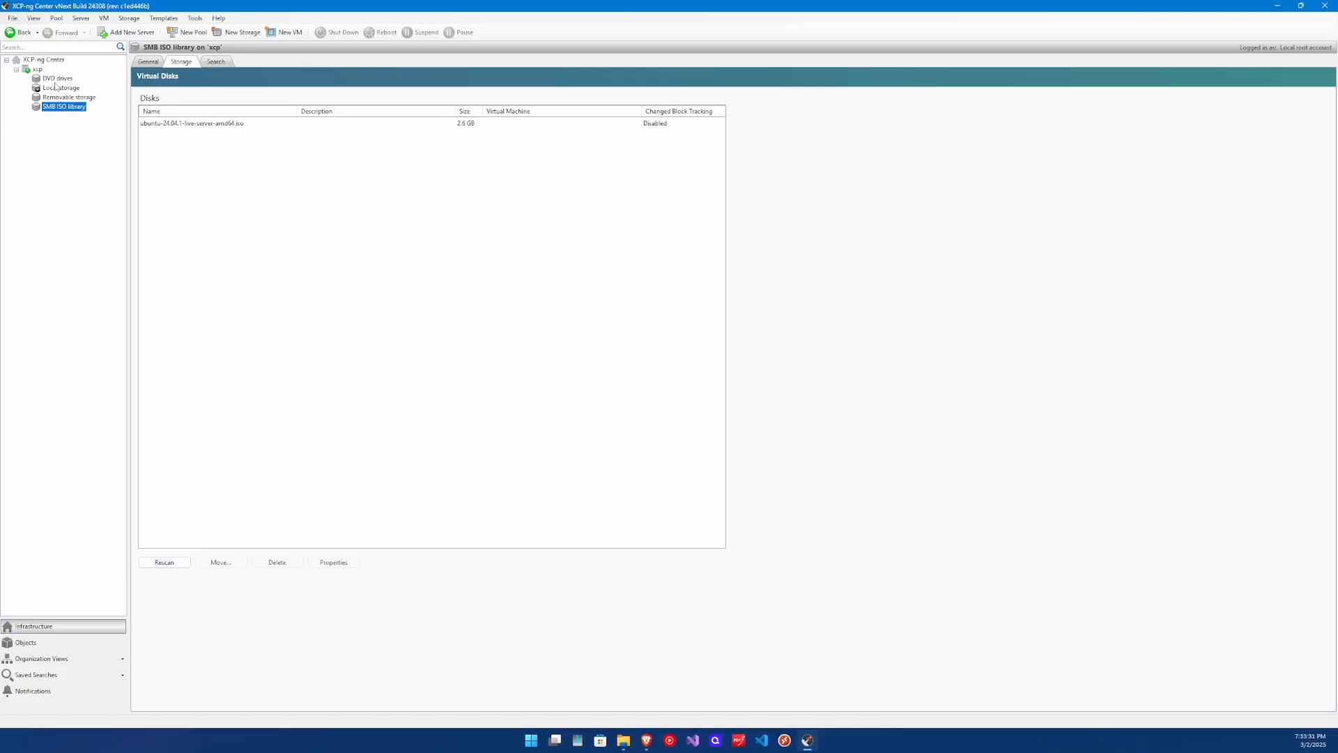
click(59, 19)
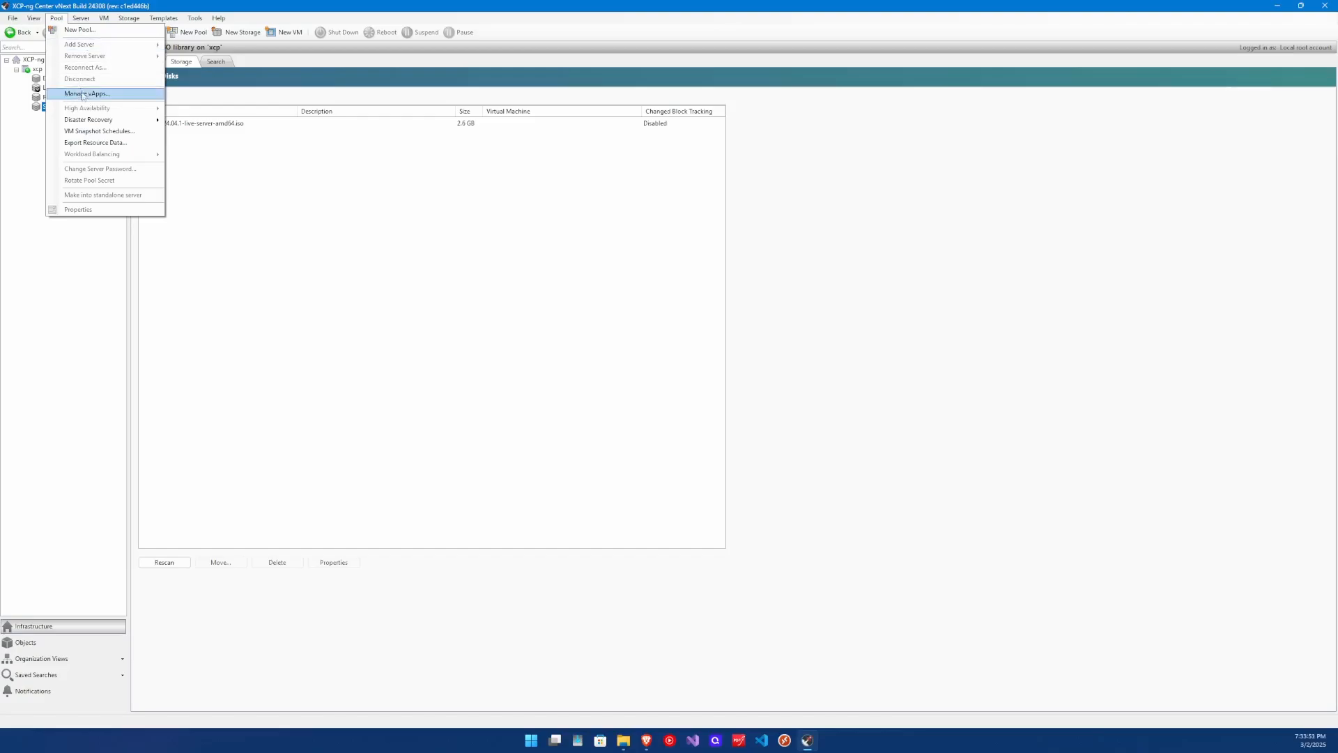
mouse_move(92, 120)
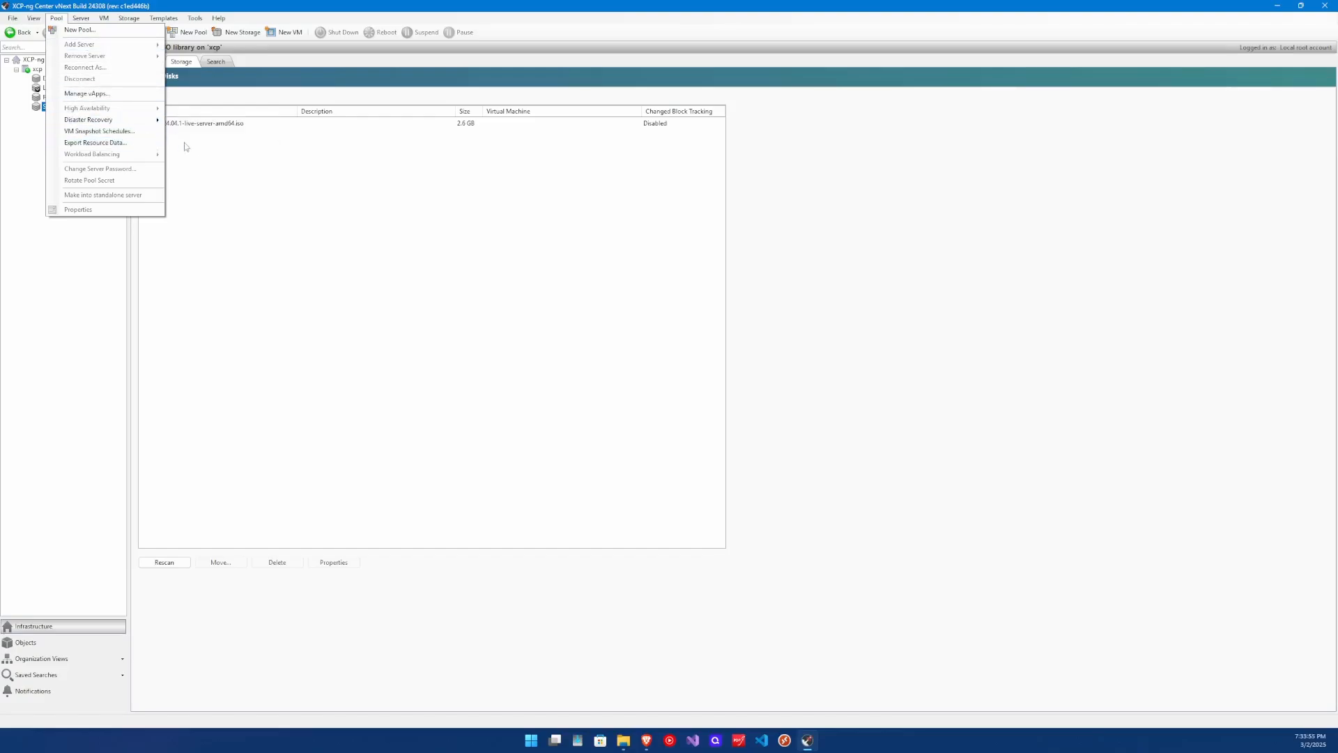
click(207, 149)
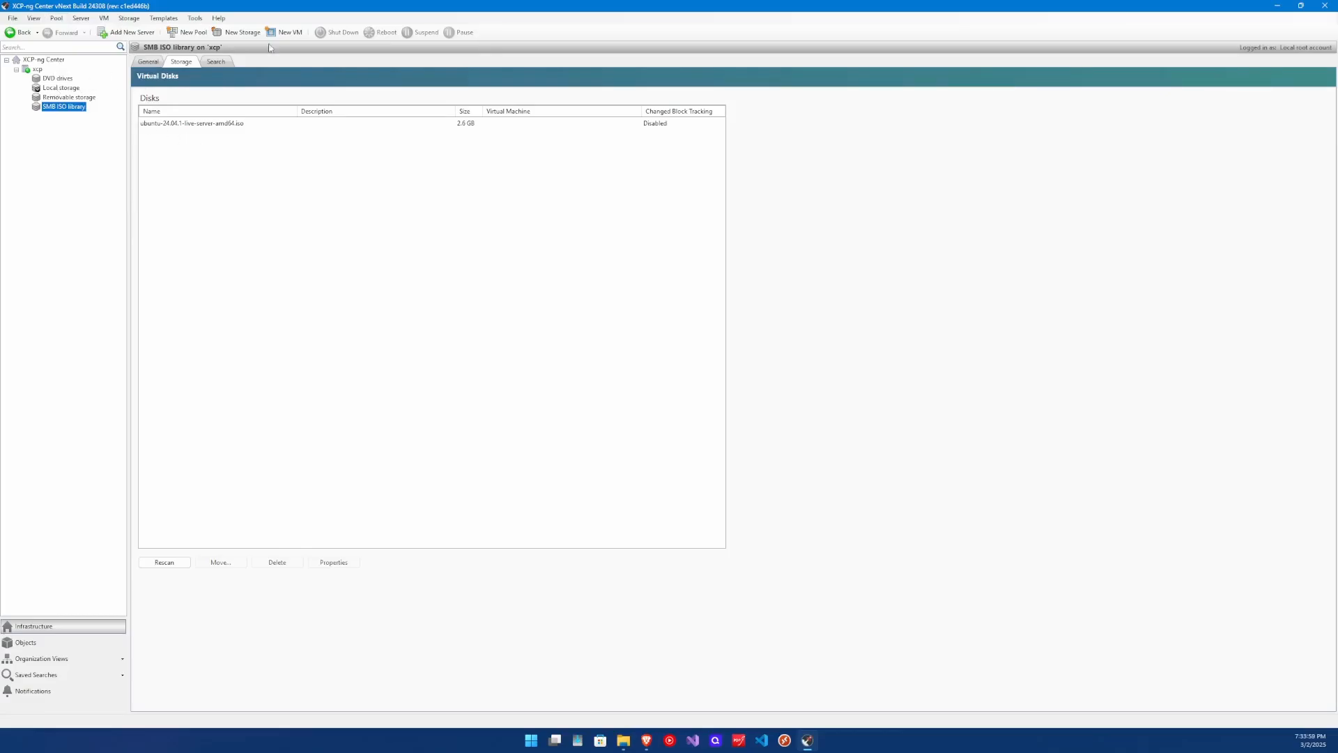
Start a new VM on the xcp host from the Ubuntu Jammy Jellyfish 22.04 template.
click(35, 70)
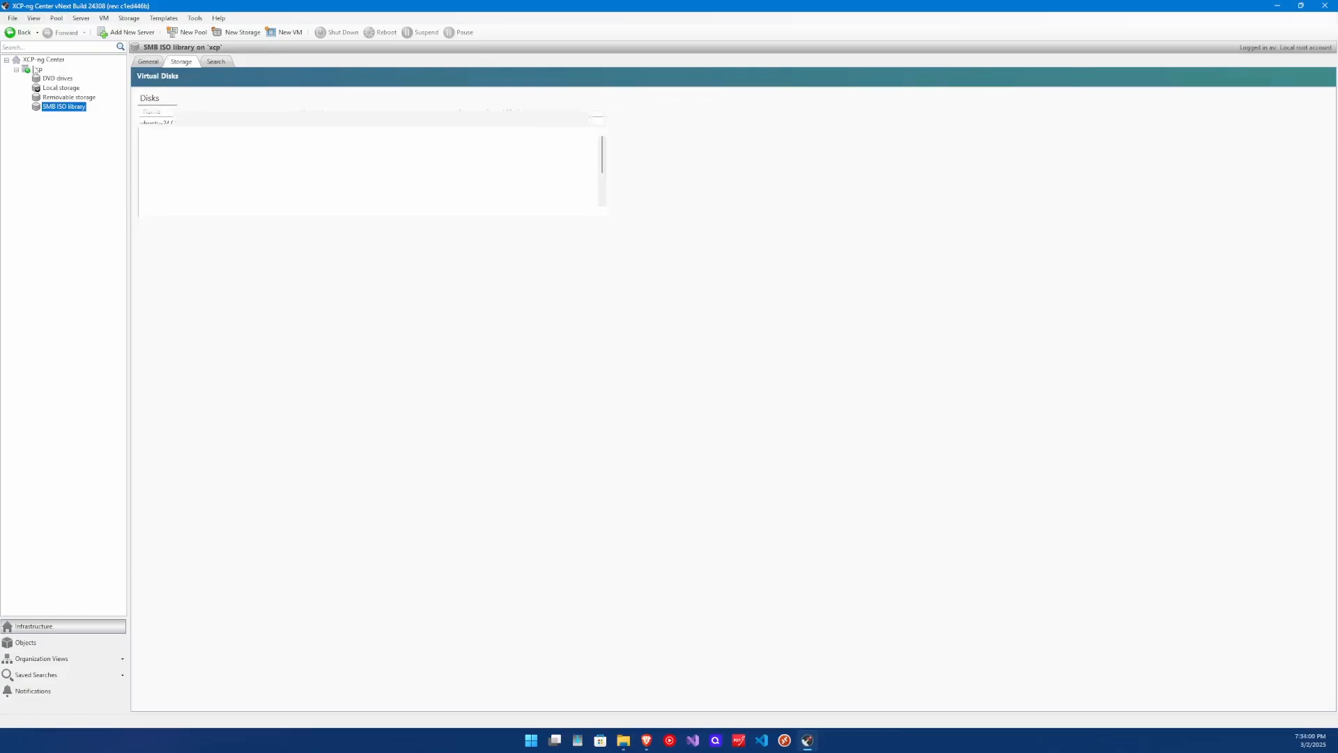
click(273, 33)
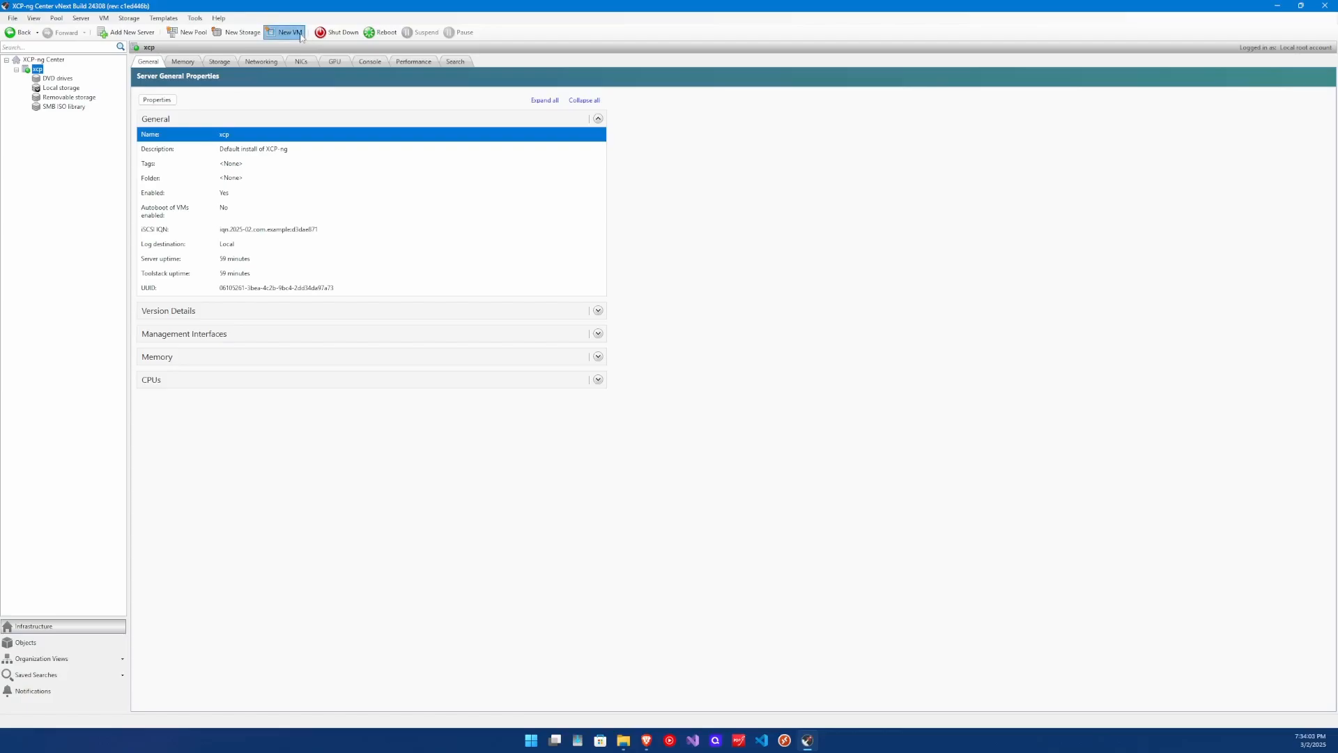
scroll(604, 319, down, 3)
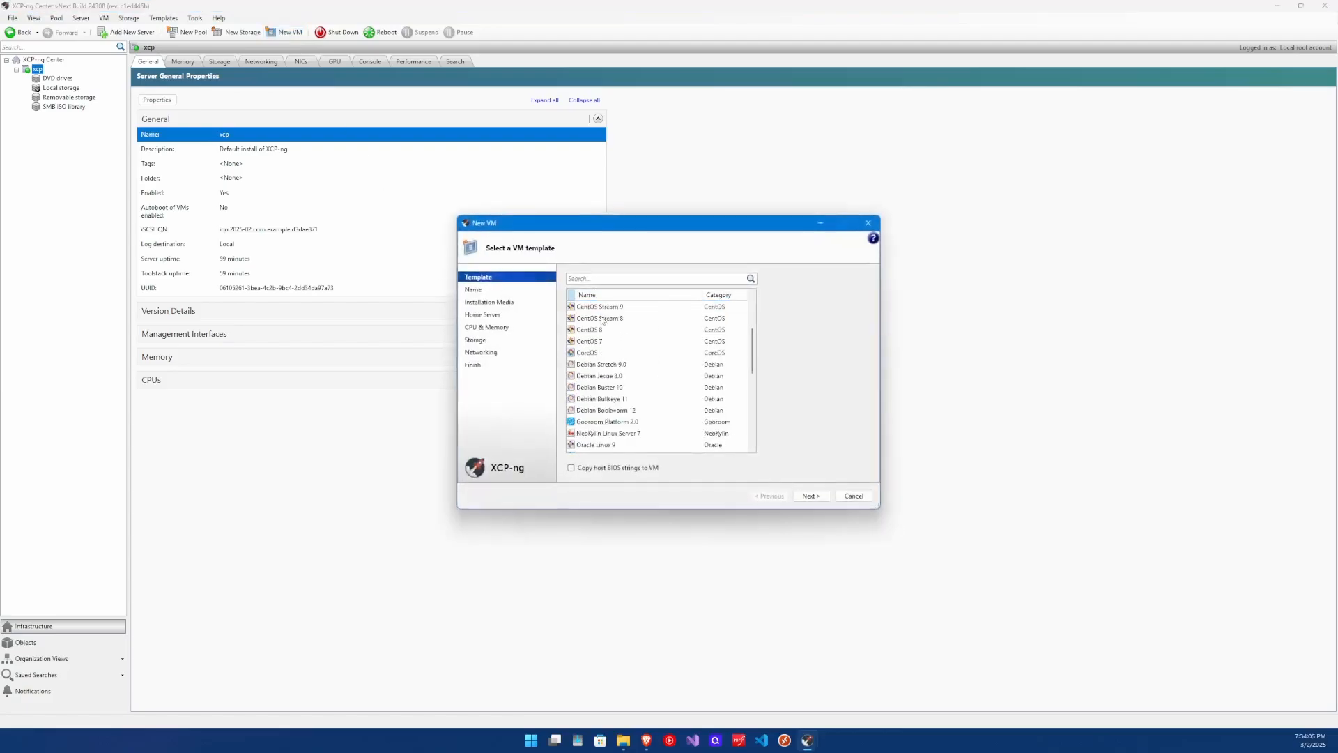
scroll(605, 319, down, 6)
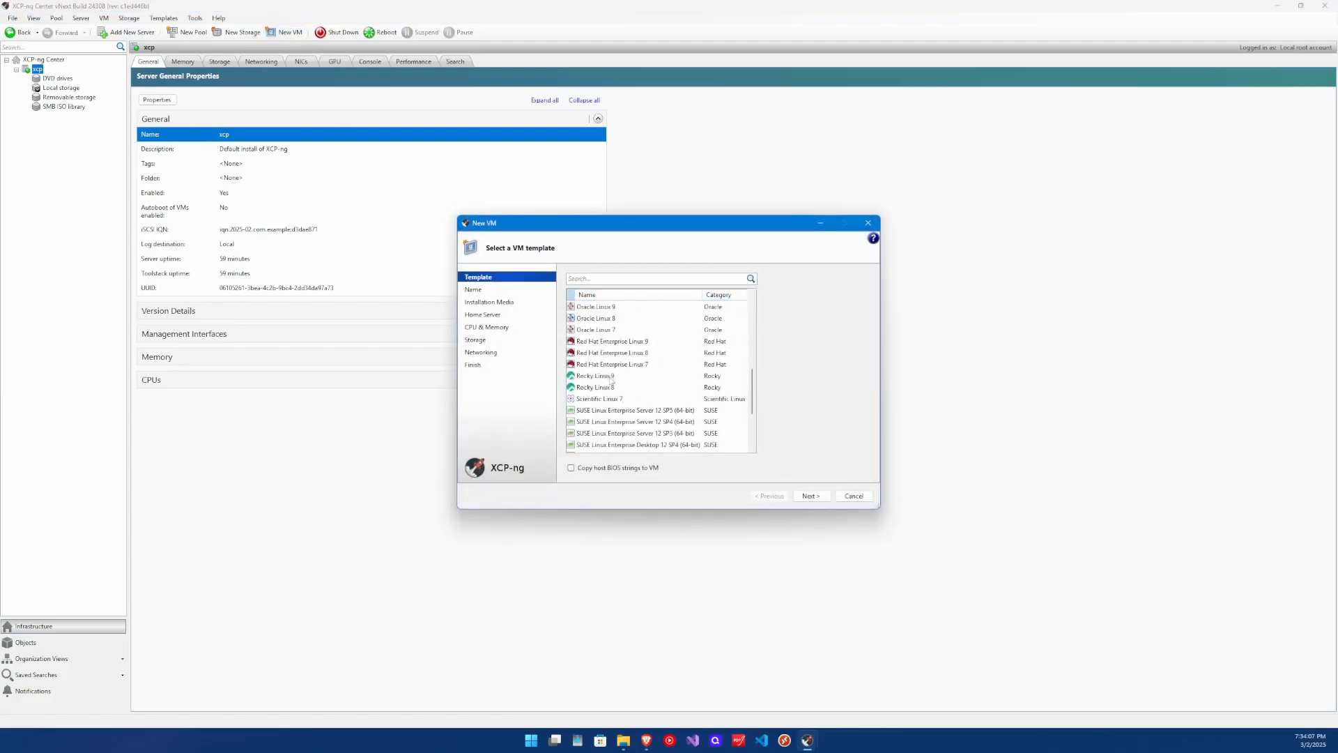
scroll(611, 381, down, 1)
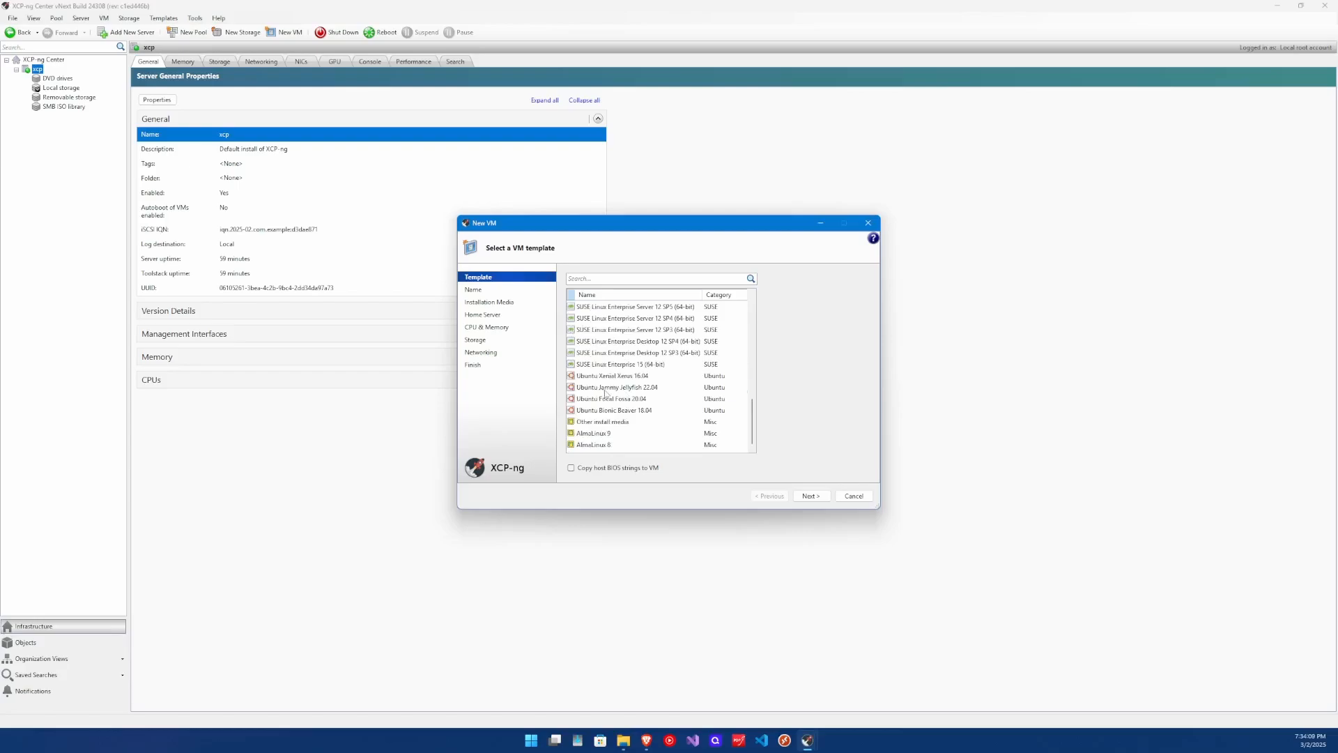
click(604, 387)
click(811, 495)
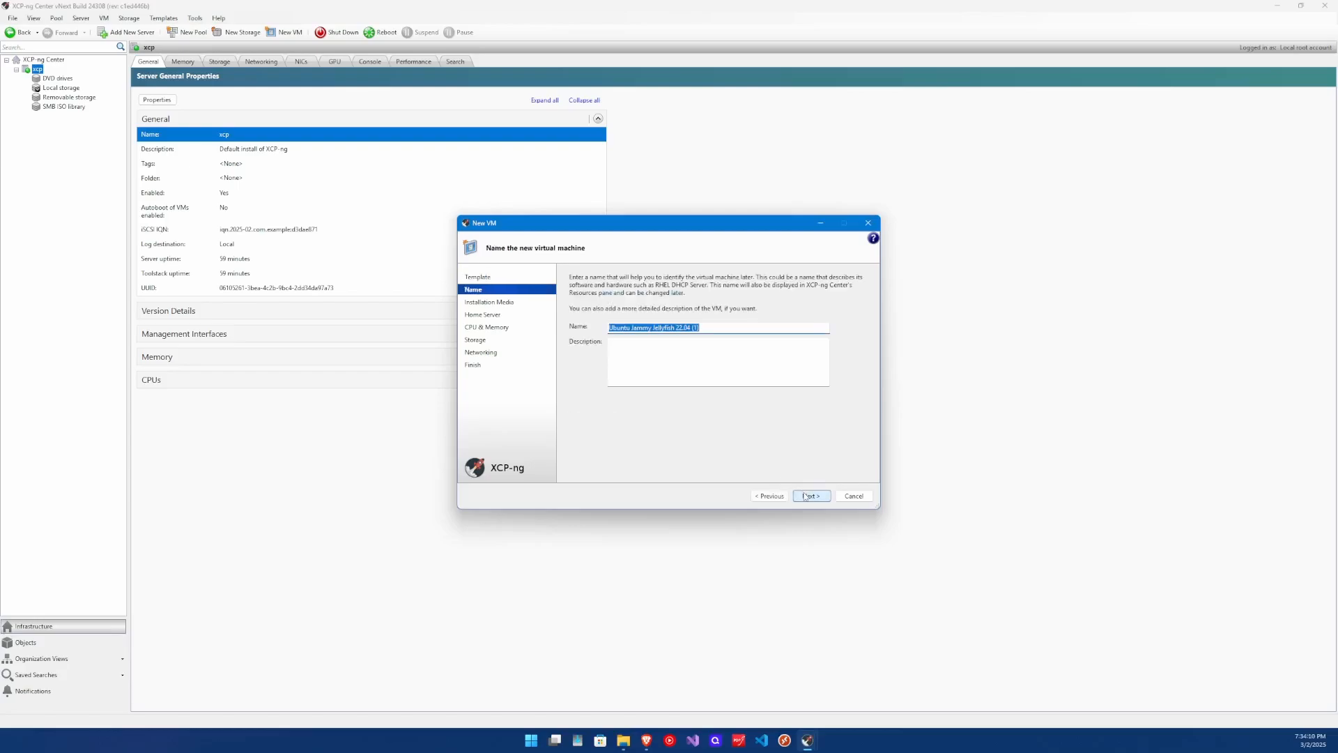
Name the VM 'Ubuntu' with the description 'DNS'.
click(714, 328)
drag(713, 329, 631, 329)
key(BackSpace)
click(637, 349)
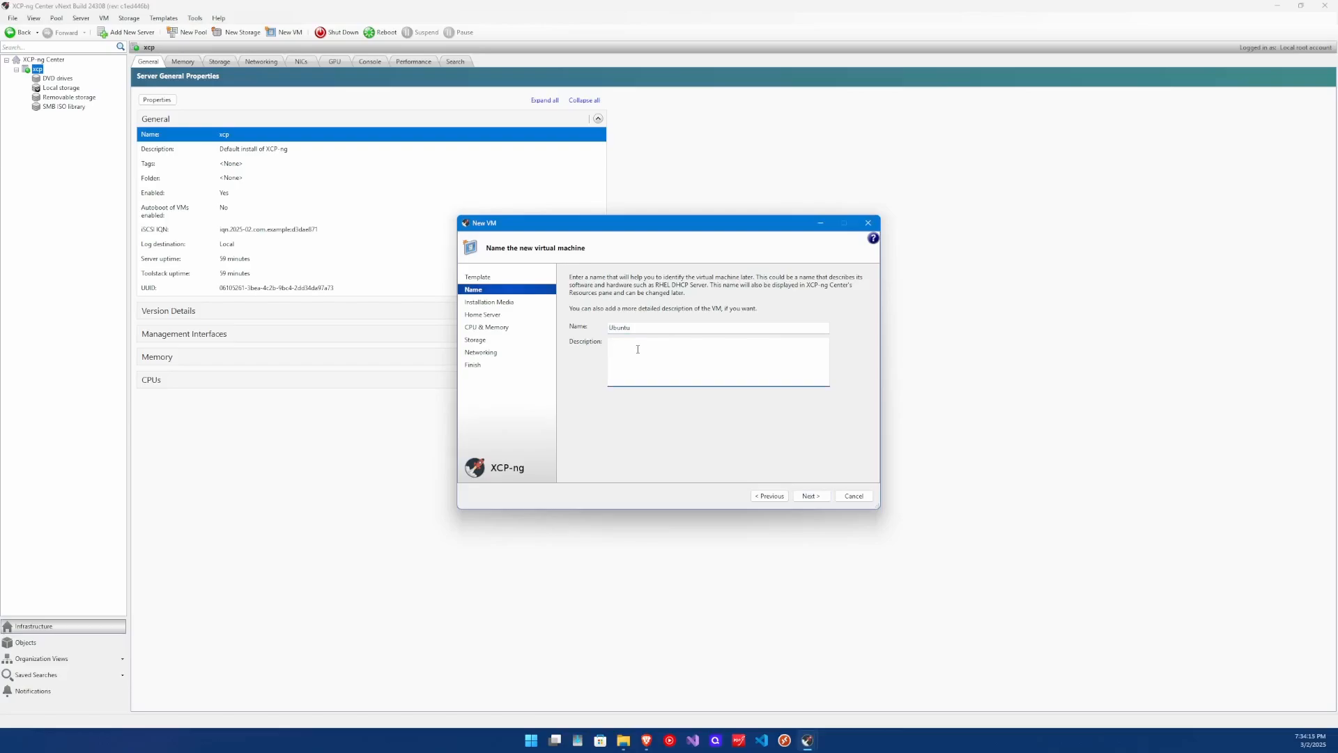
text(DNS)
click(811, 495)
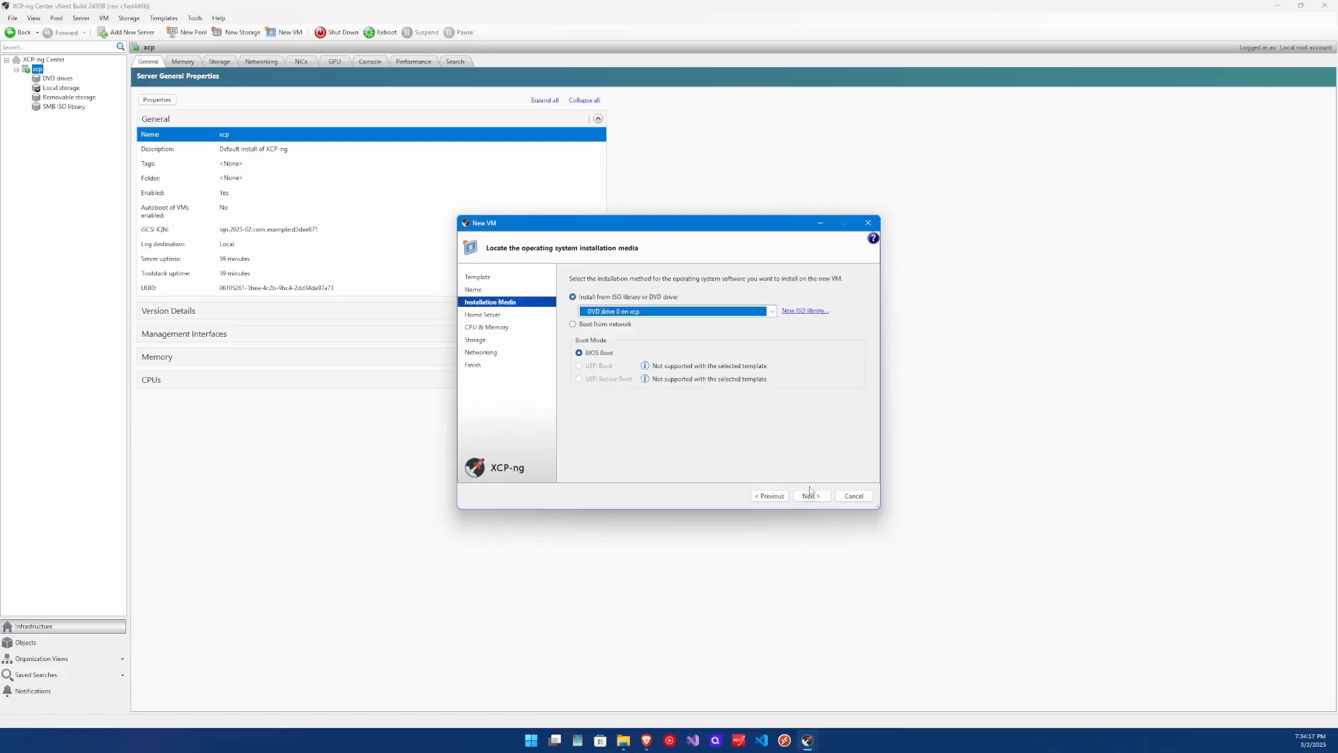
Choose ubuntu-24.04.1-live-server-amd64.iso as the installation ISO.
click(773, 310)
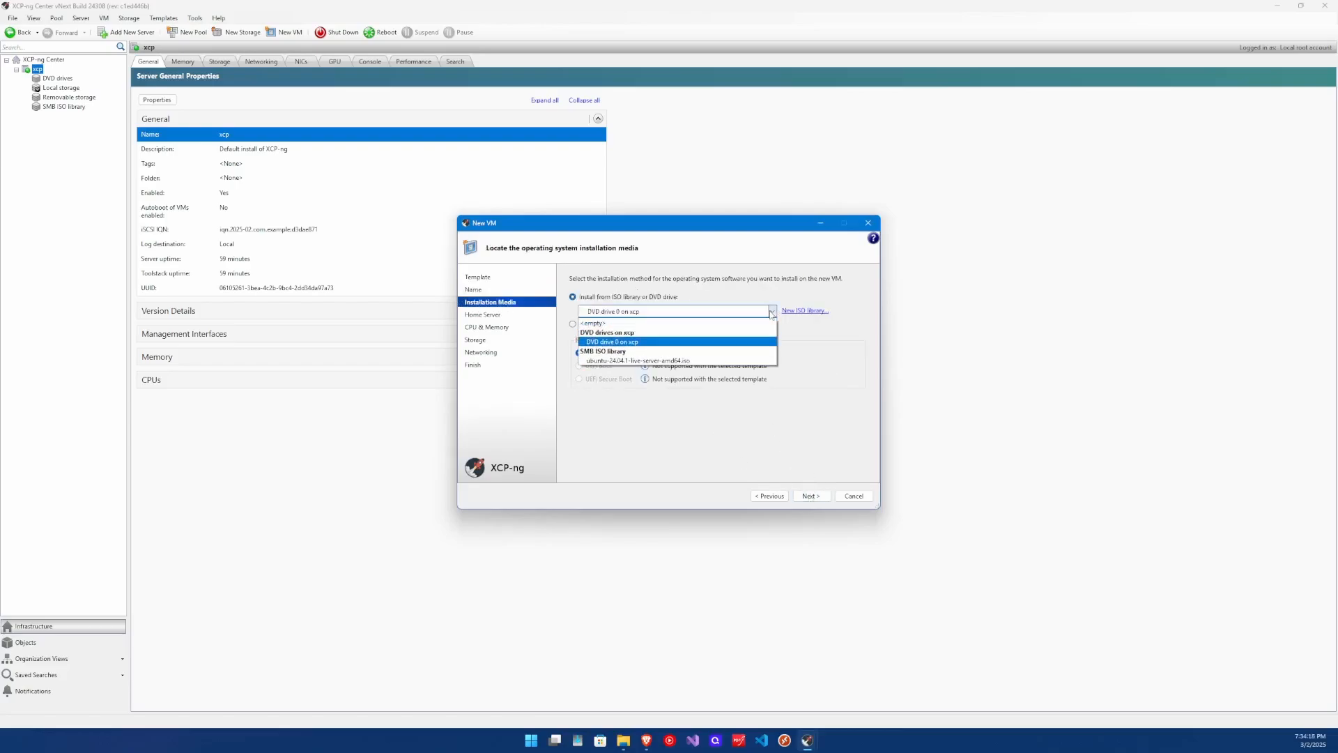
click(599, 361)
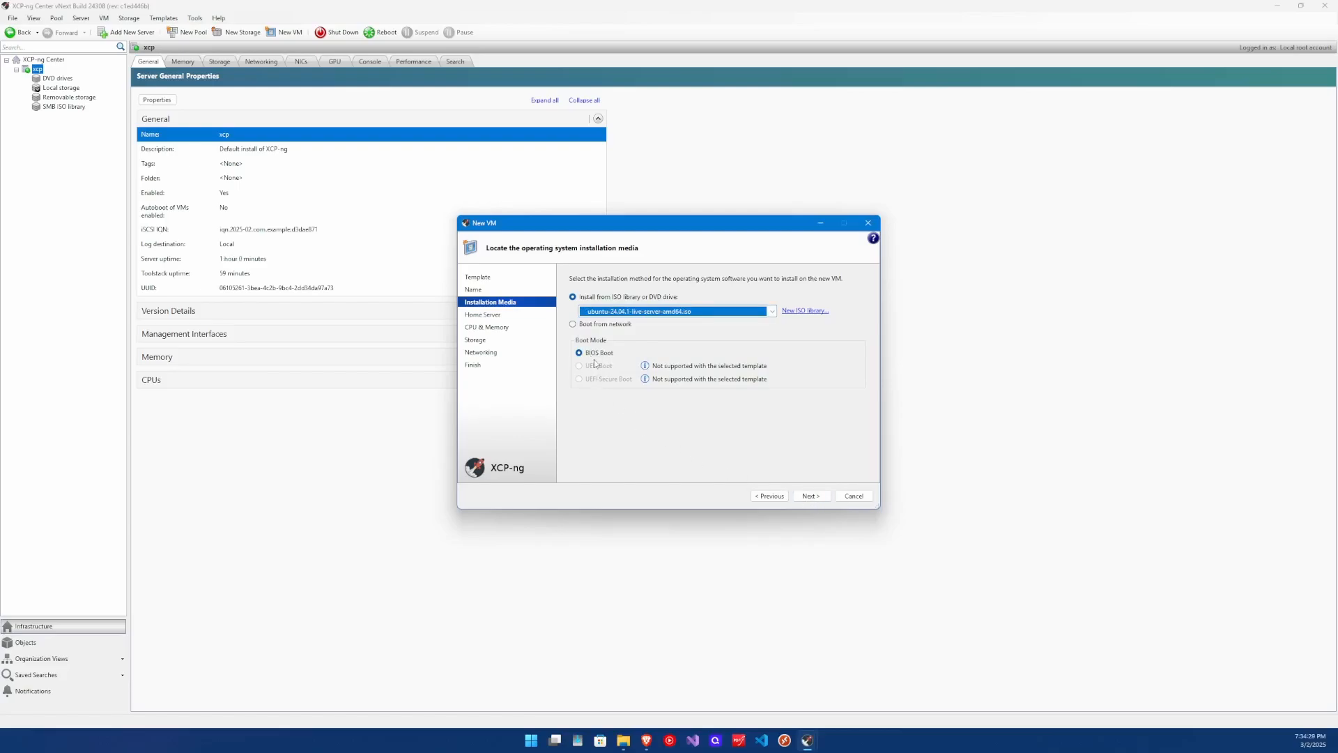
click(811, 499)
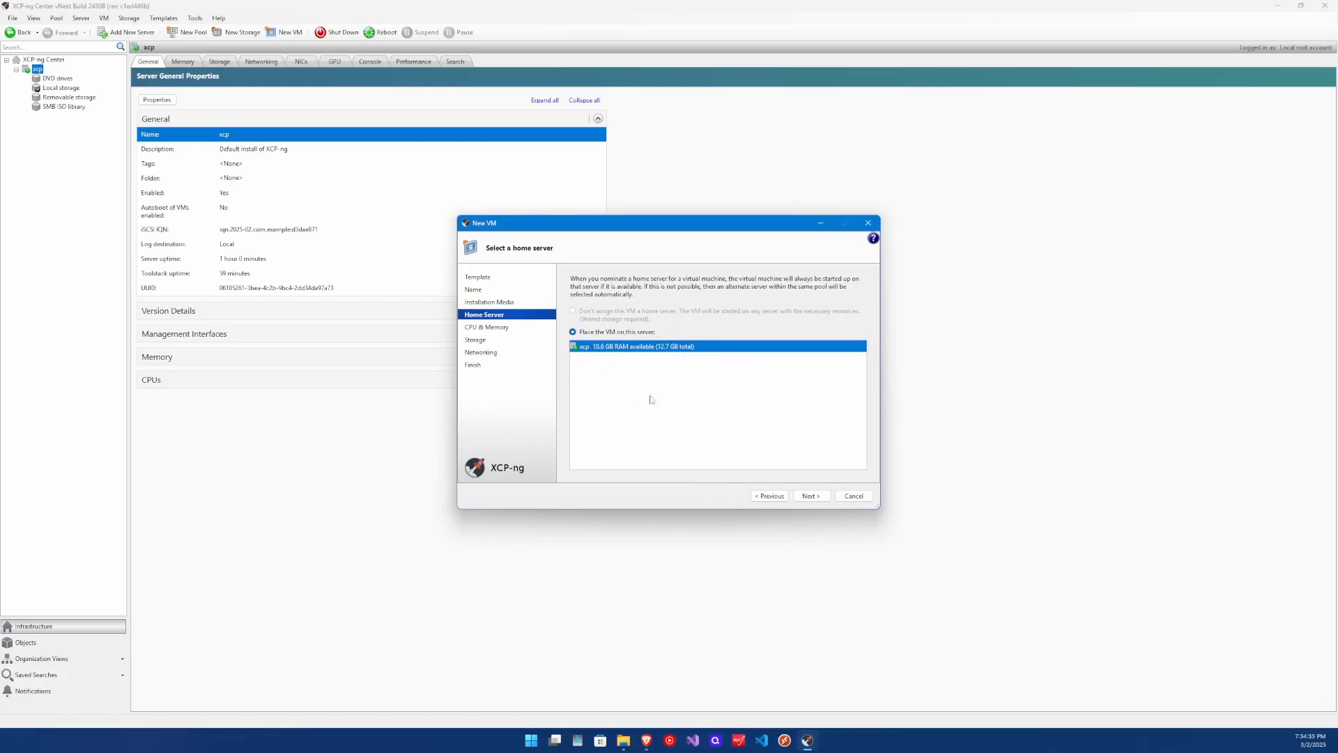
Give the VM 4 vCPUs arranged as 1 socket with 4 cores.
click(809, 496)
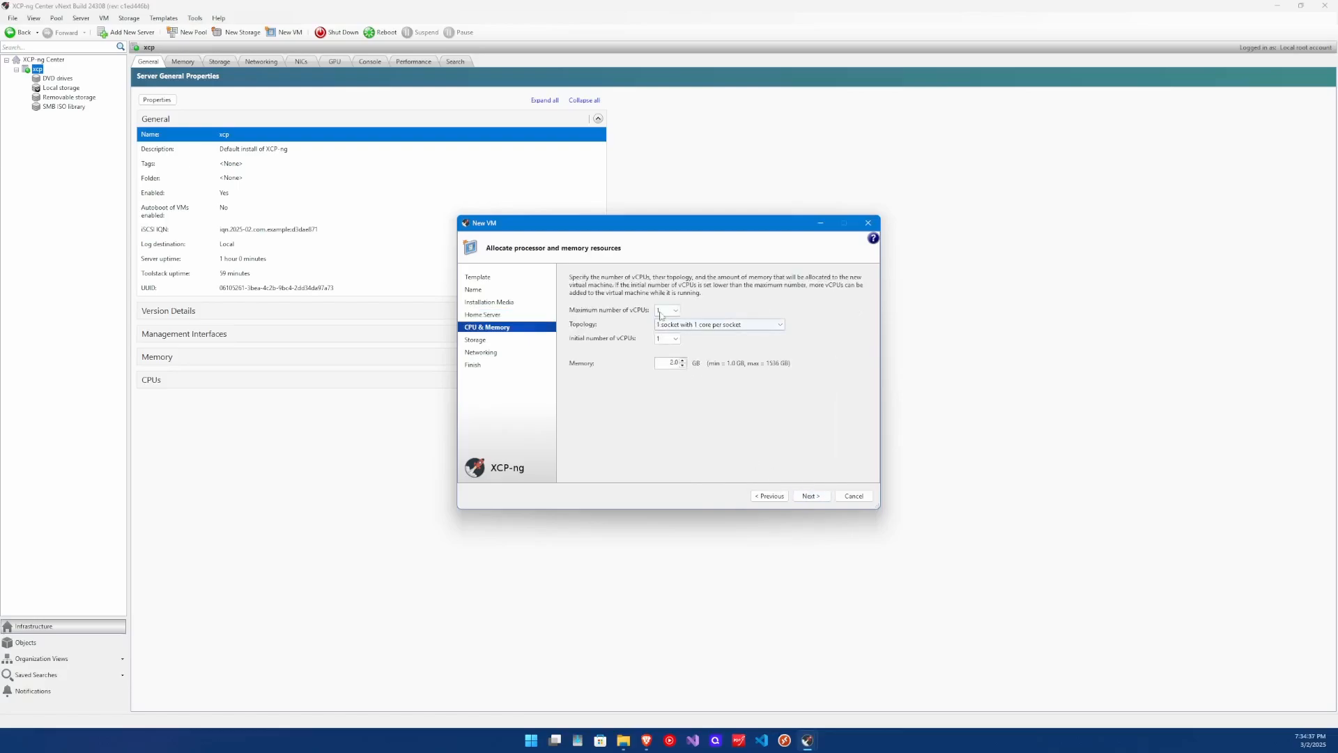
click(661, 311)
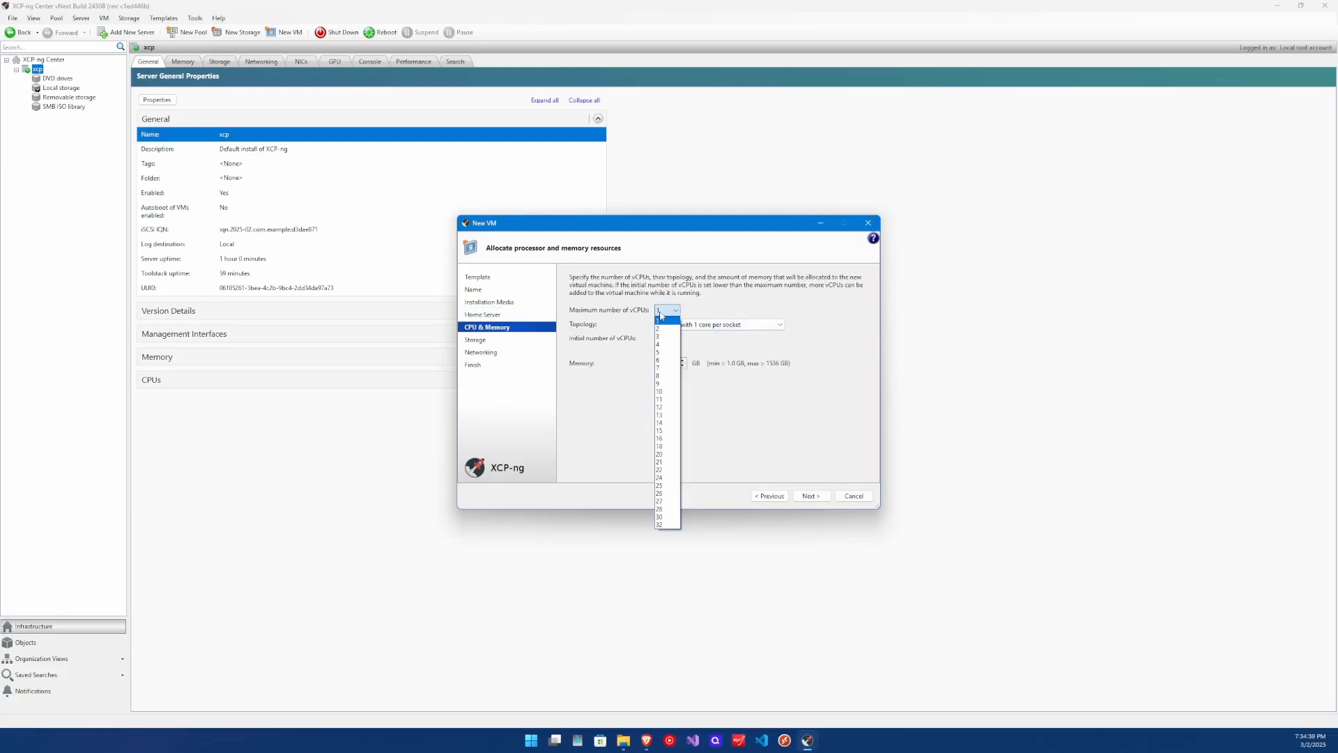
click(660, 345)
click(681, 326)
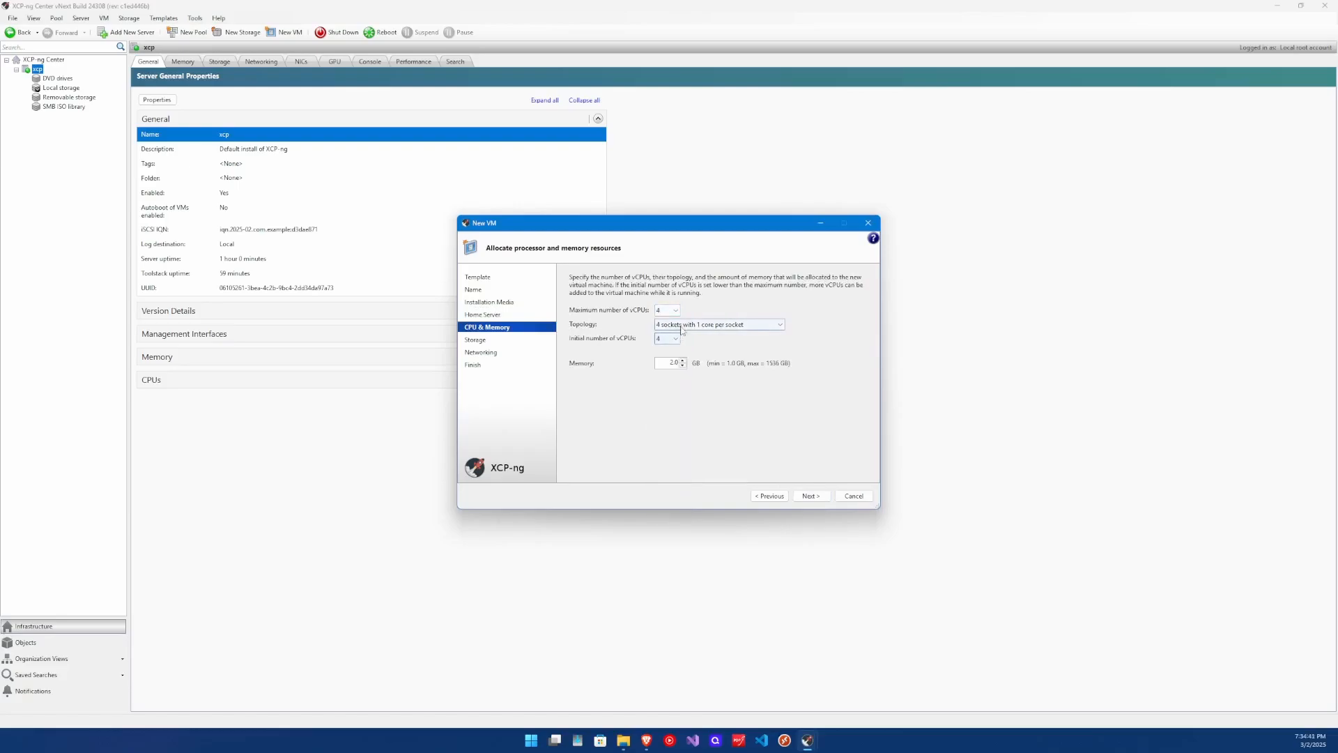
click(671, 351)
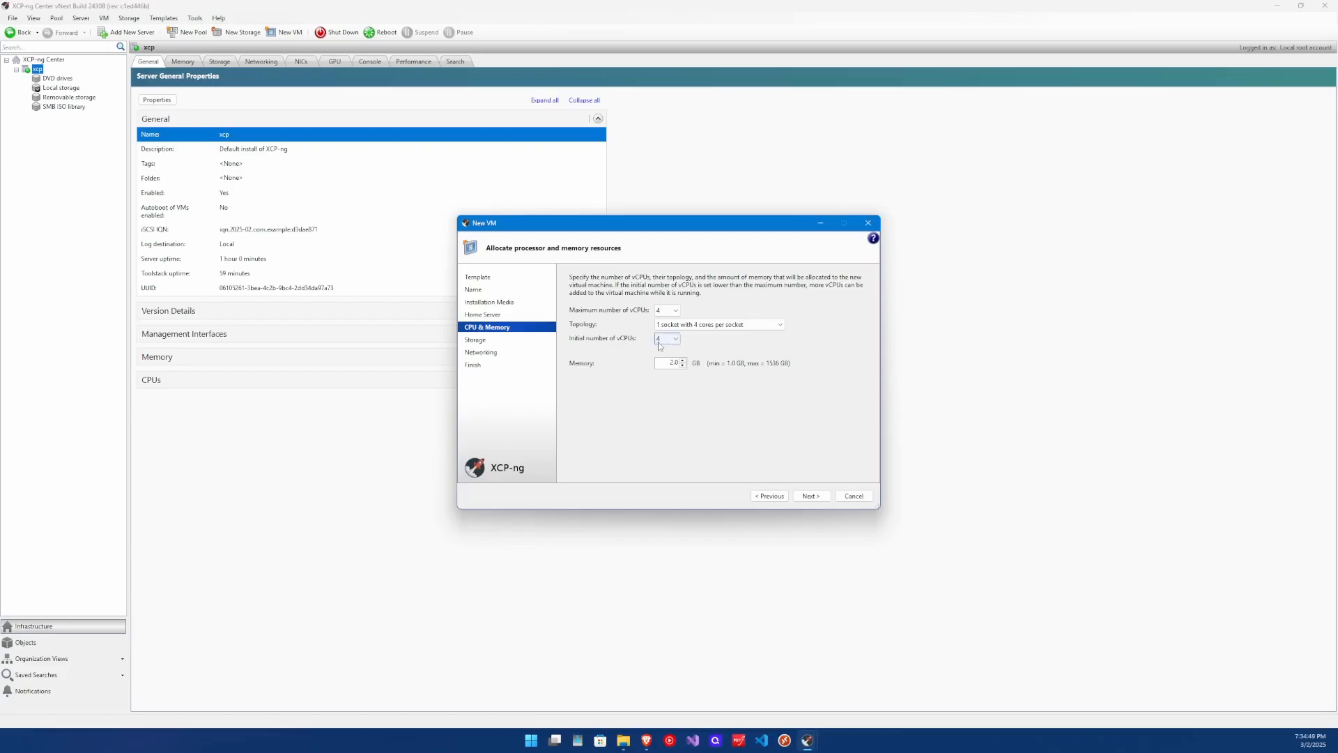
drag(674, 364, 664, 364)
click(812, 496)
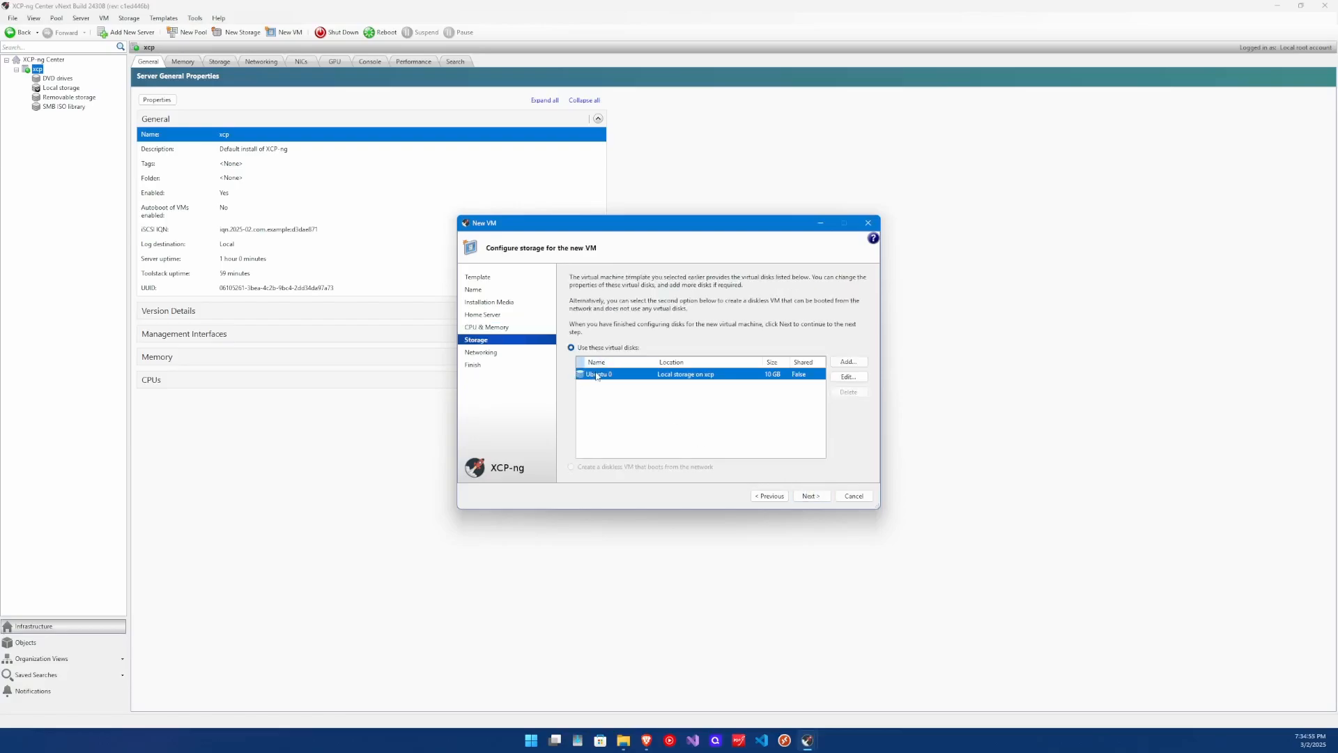
Resize the Ubuntu 0 disk to 80 GB without adding a second disk.
click(848, 376)
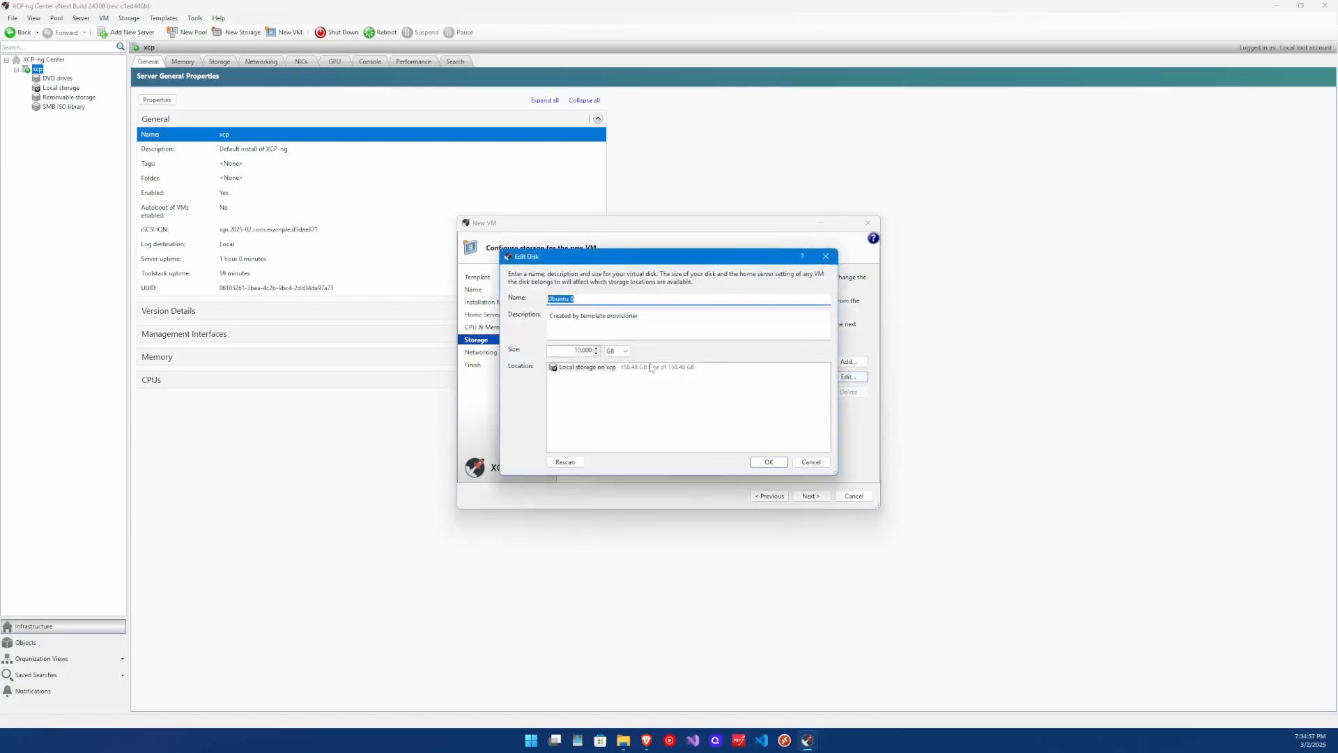
click(576, 350)
key(BackSpace)
text(8)
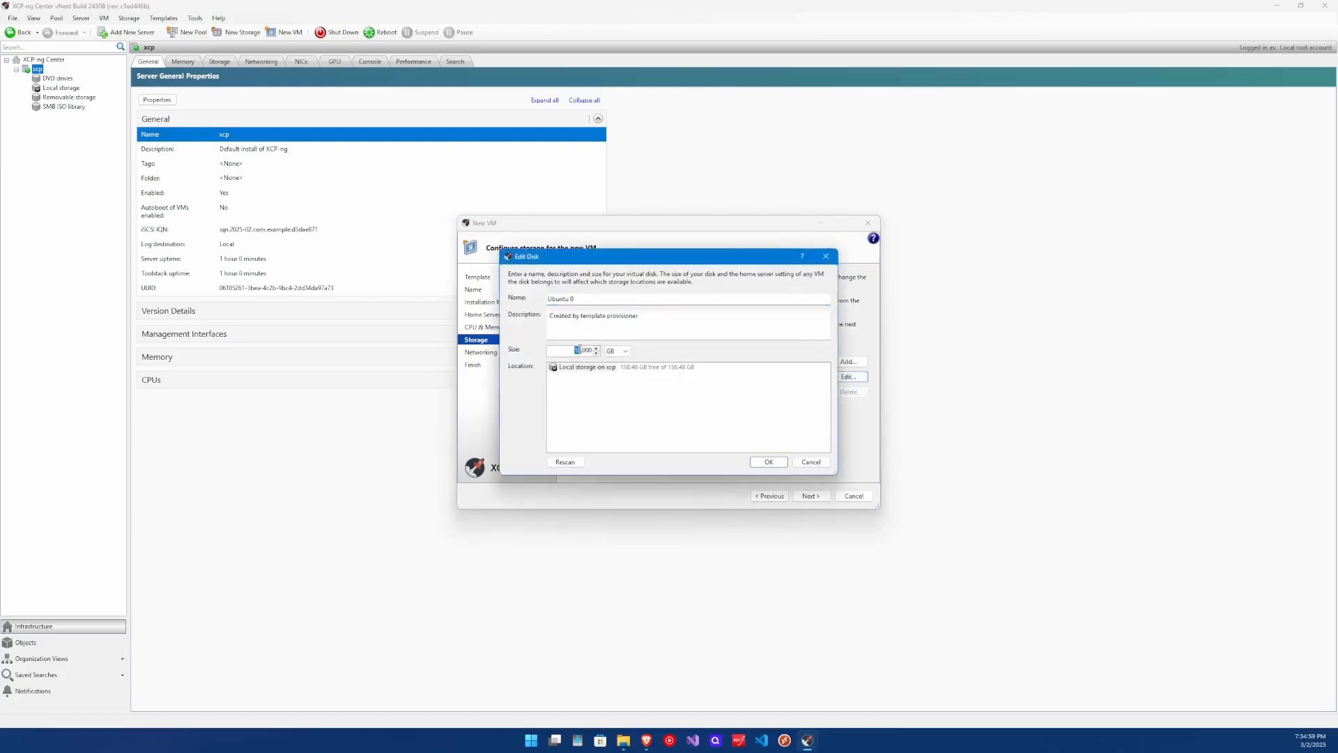
click(769, 462)
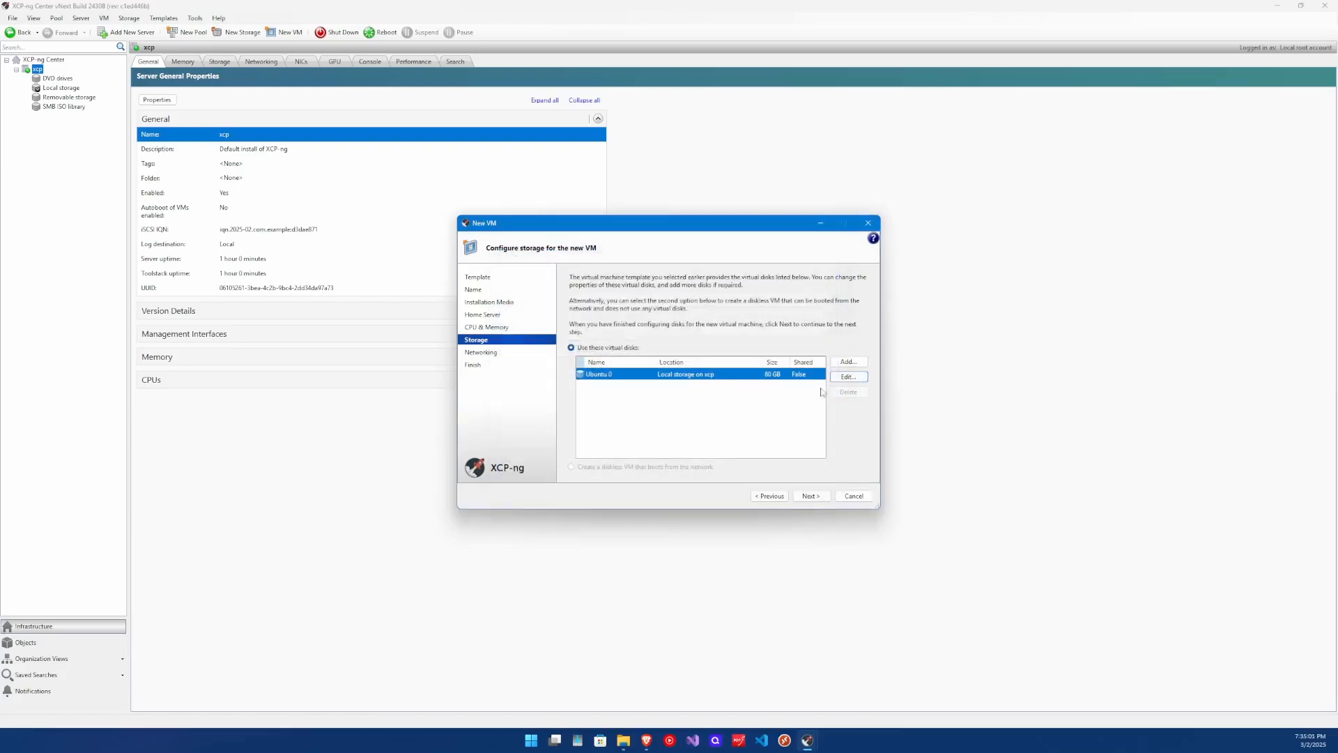
click(849, 361)
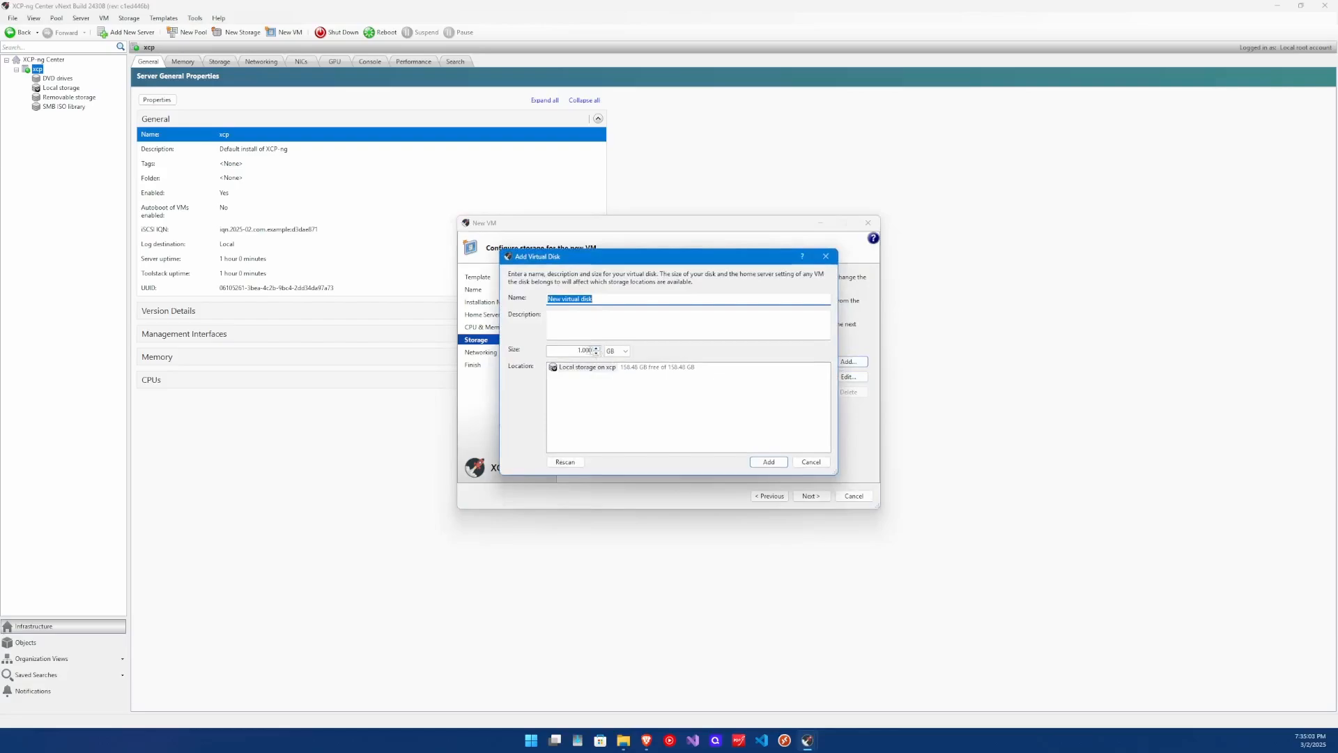
click(614, 350)
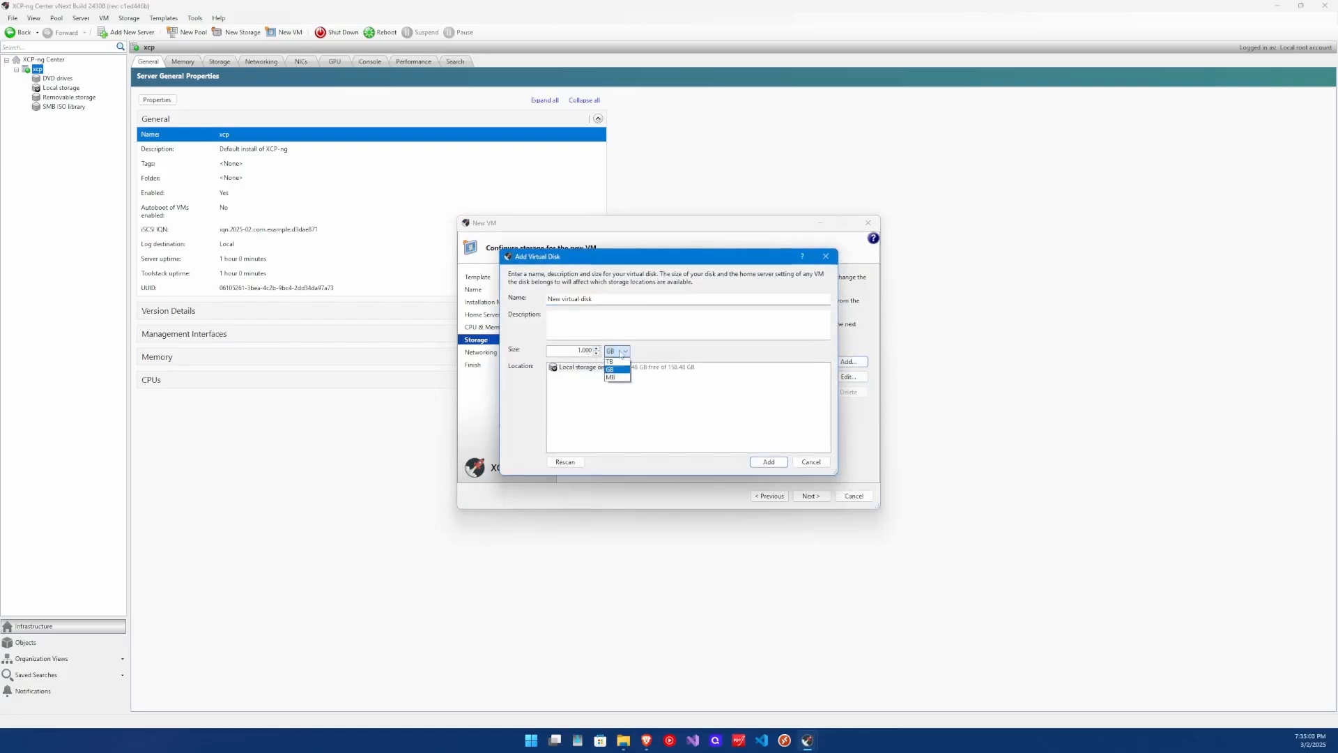
click(810, 461)
click(811, 461)
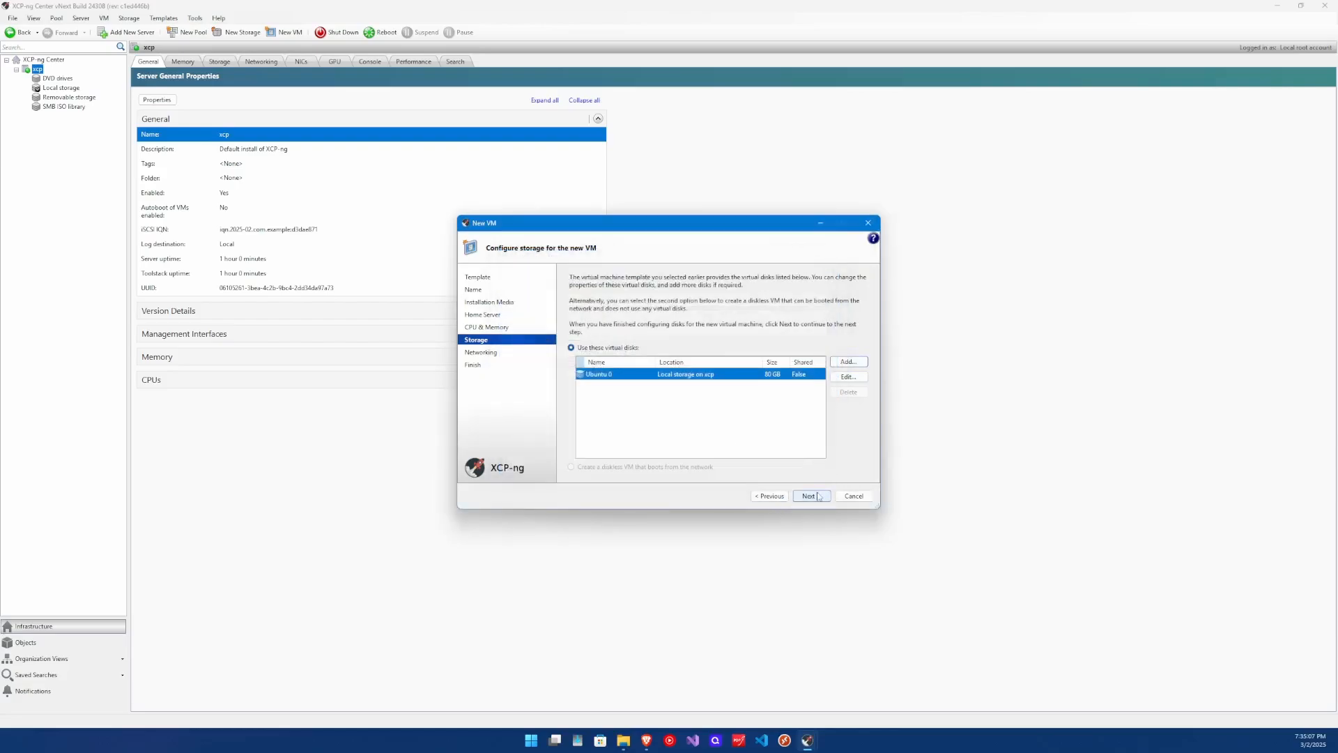
click(811, 495)
Leave the VM's interface on Network 0 with an auto-generated MAC, then reach the summary (4 vCPUs, 6 GB, 80 GB).
click(835, 336)
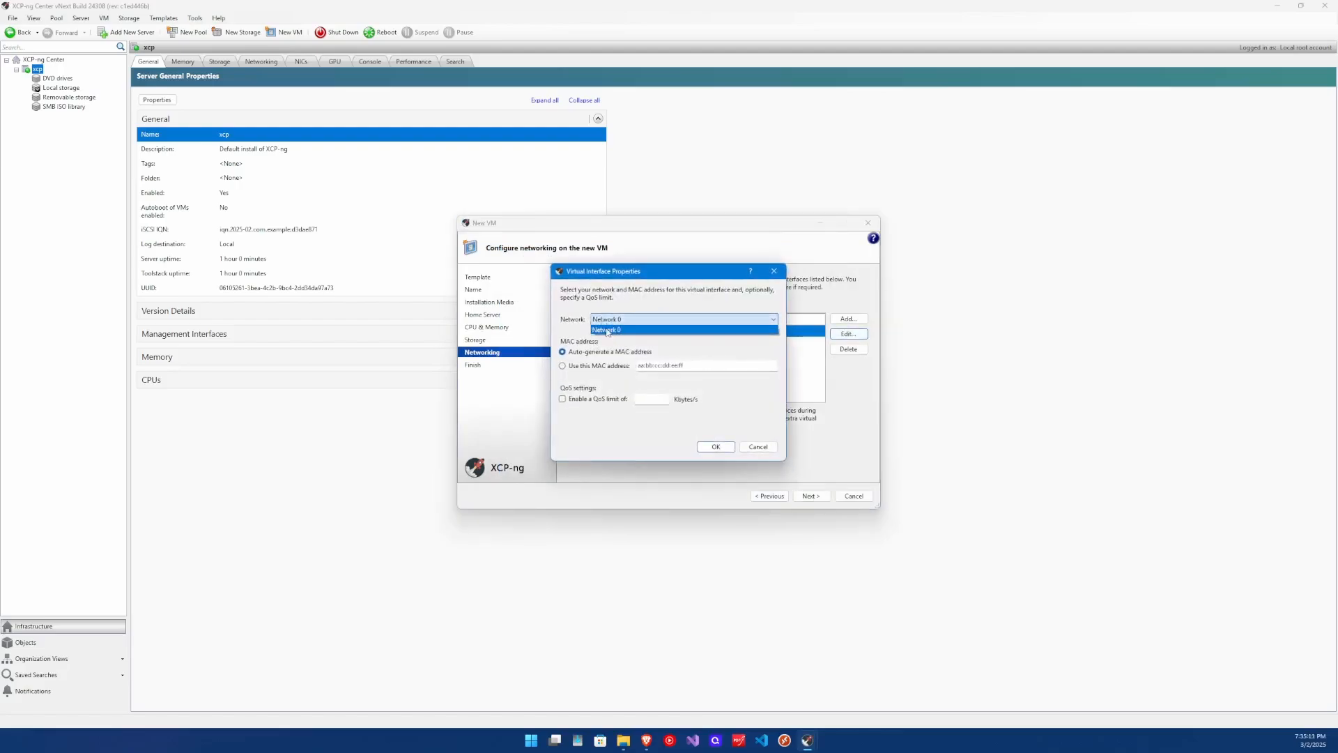
click(611, 370)
click(605, 367)
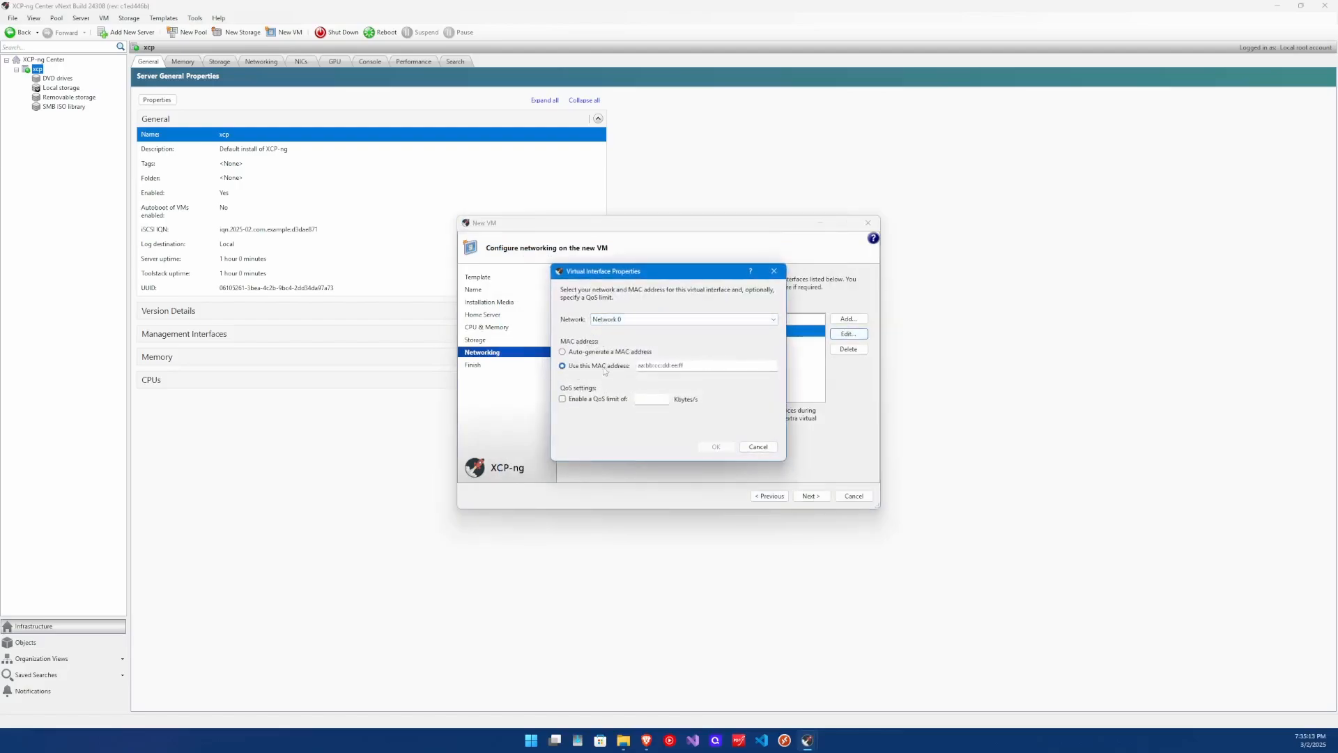
click(566, 352)
click(718, 447)
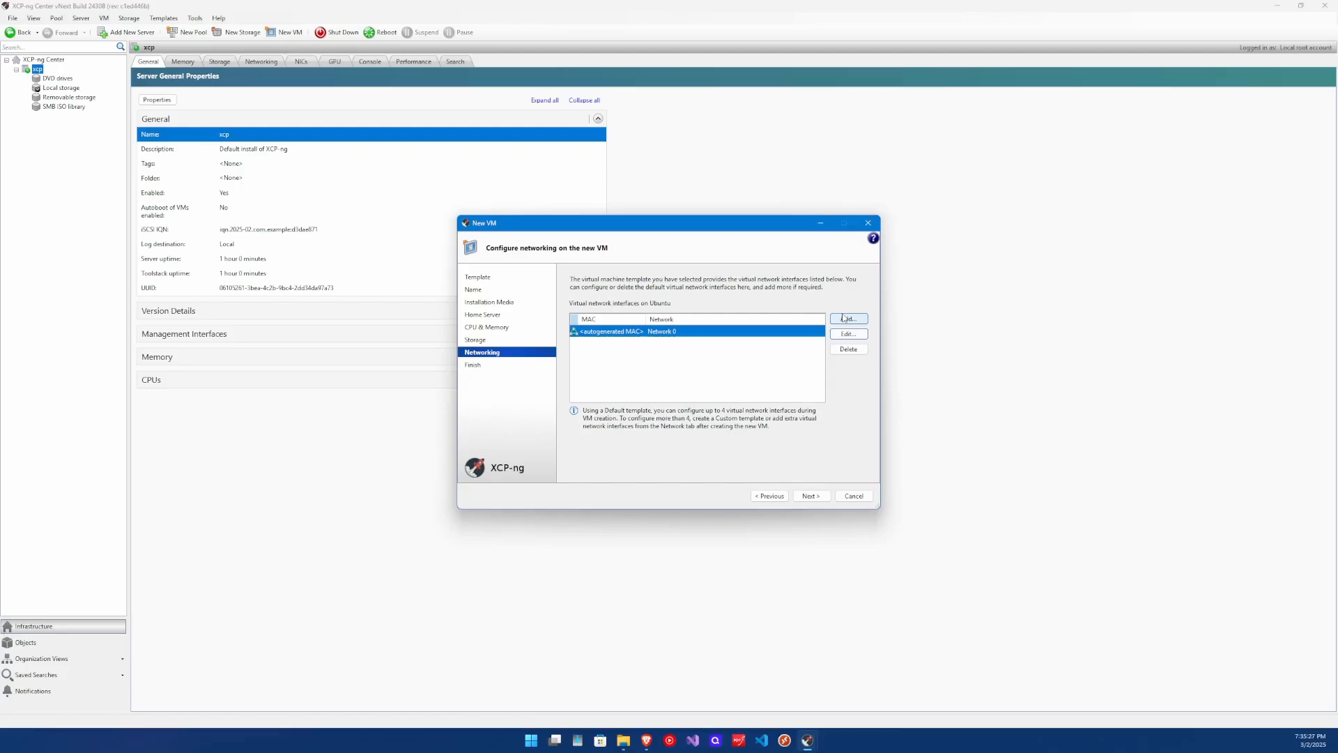
click(811, 497)
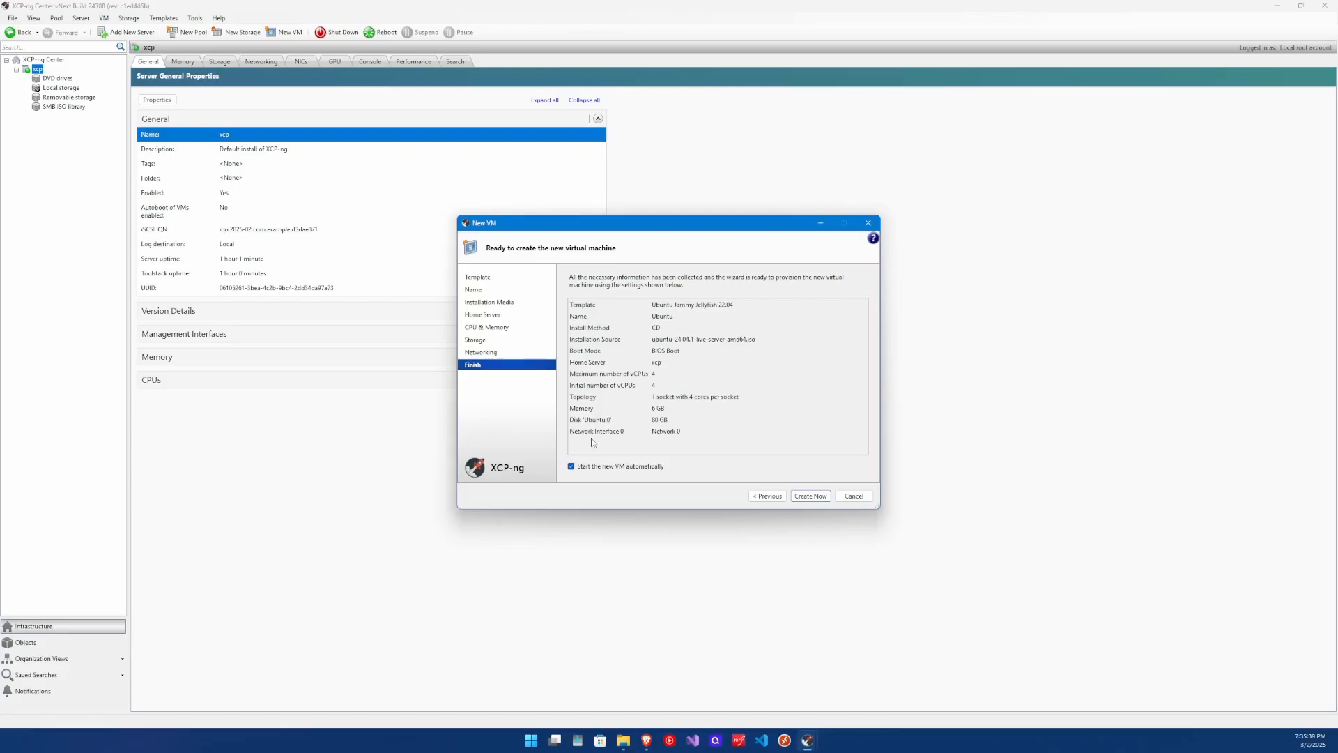
Create the Ubuntu VM, view its console, and boot the GRUB entry Try or Install Ubuntu Server.
click(810, 496)
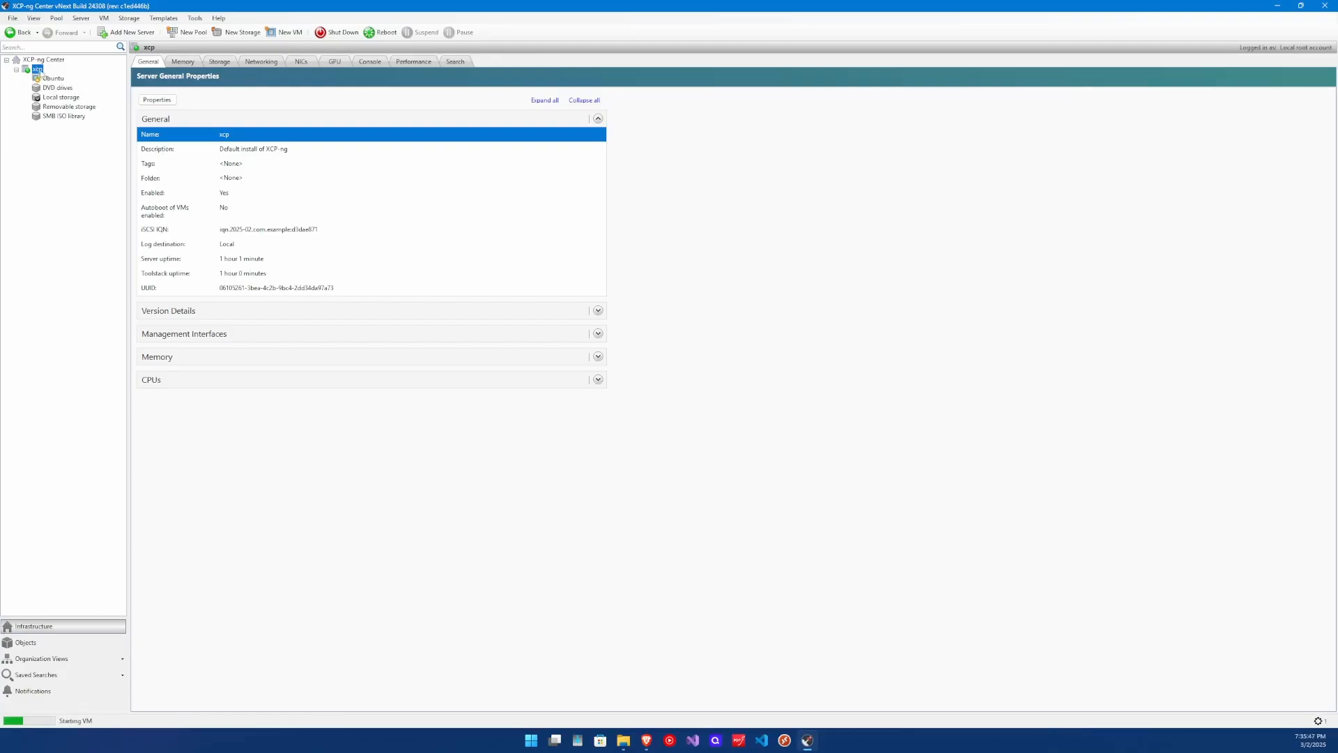
click(53, 78)
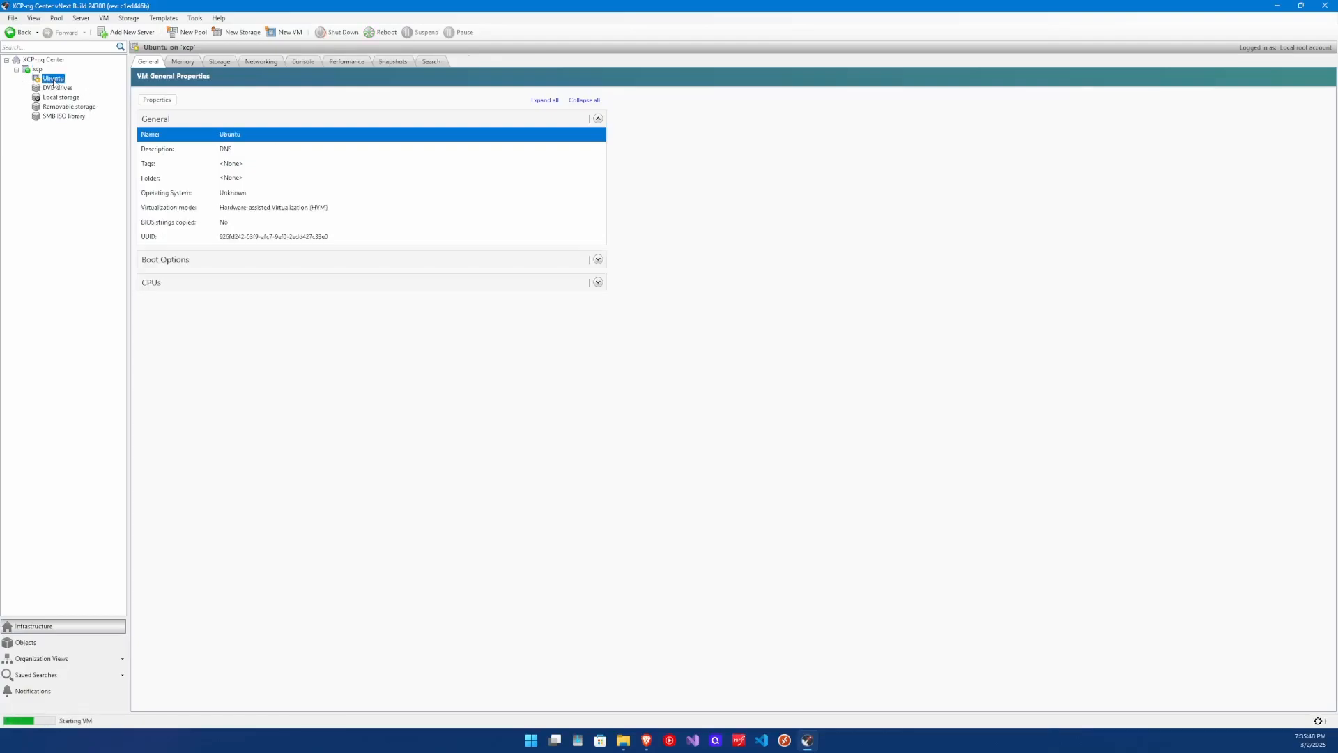
click(303, 62)
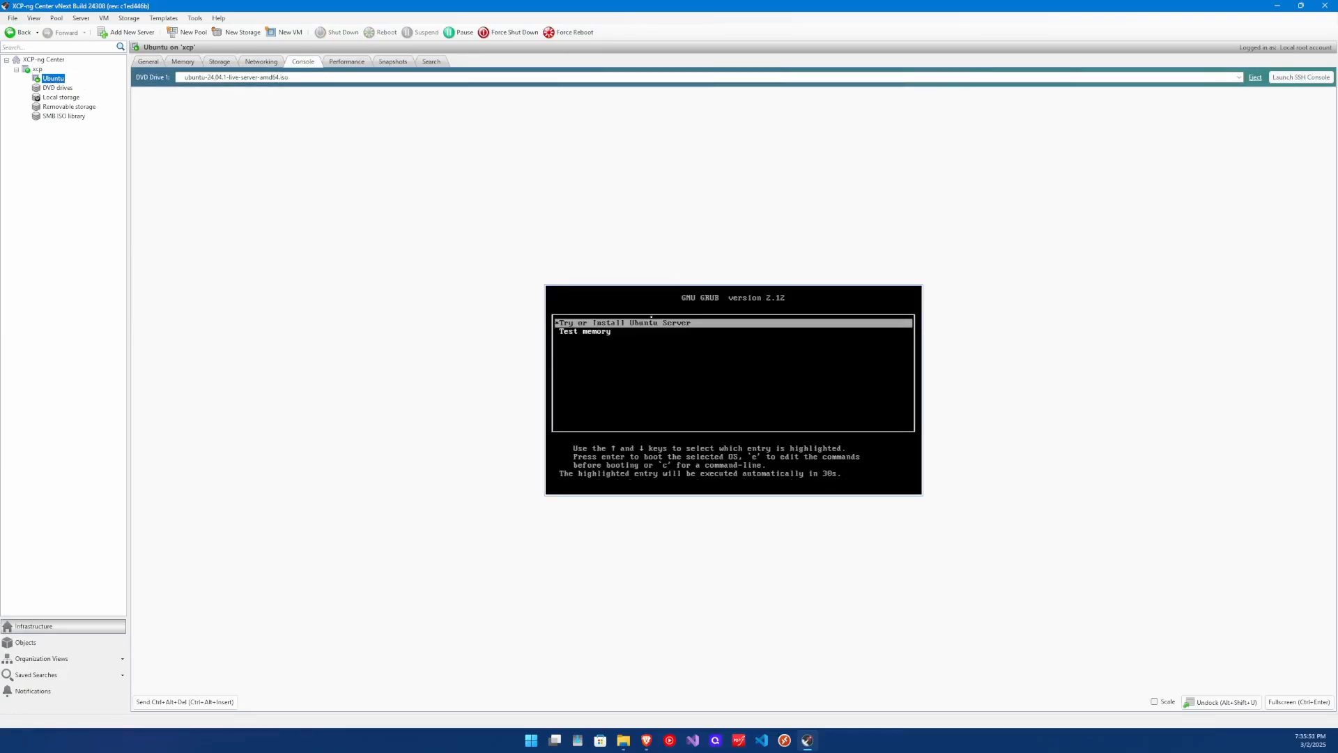
key(Return)
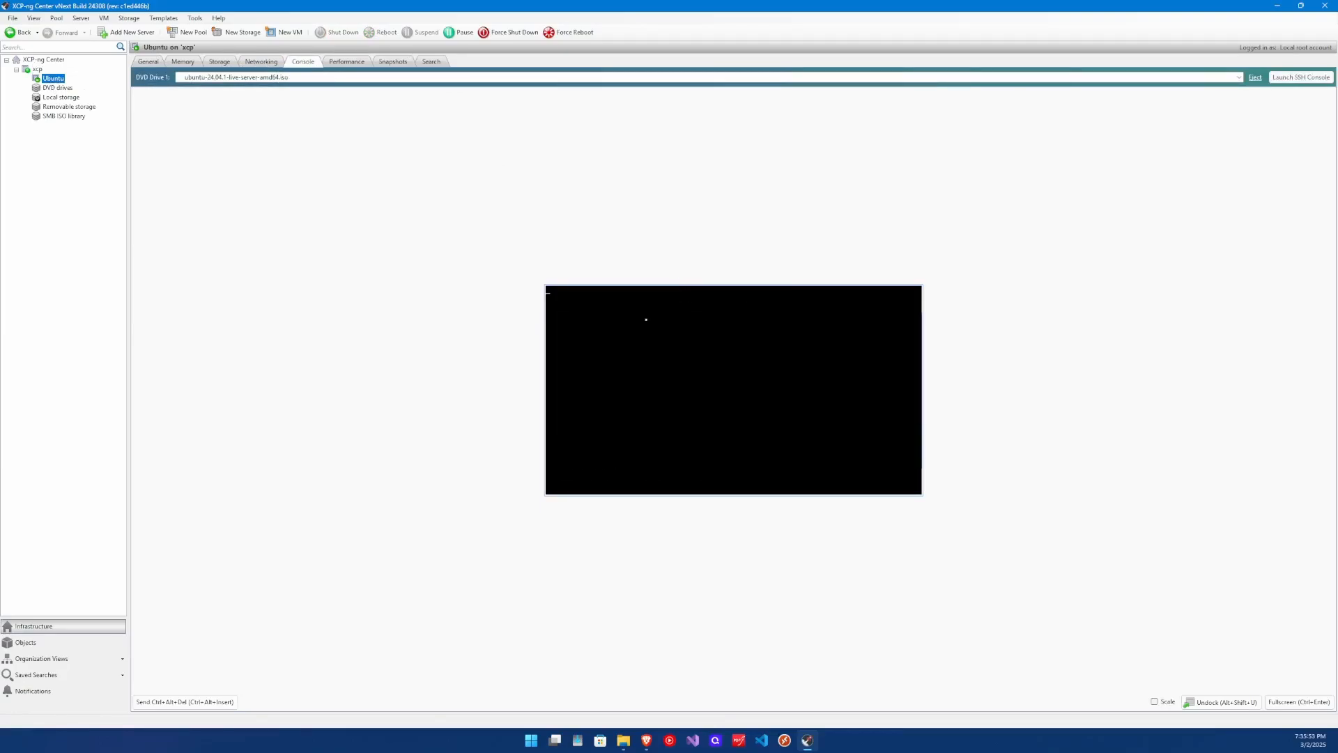